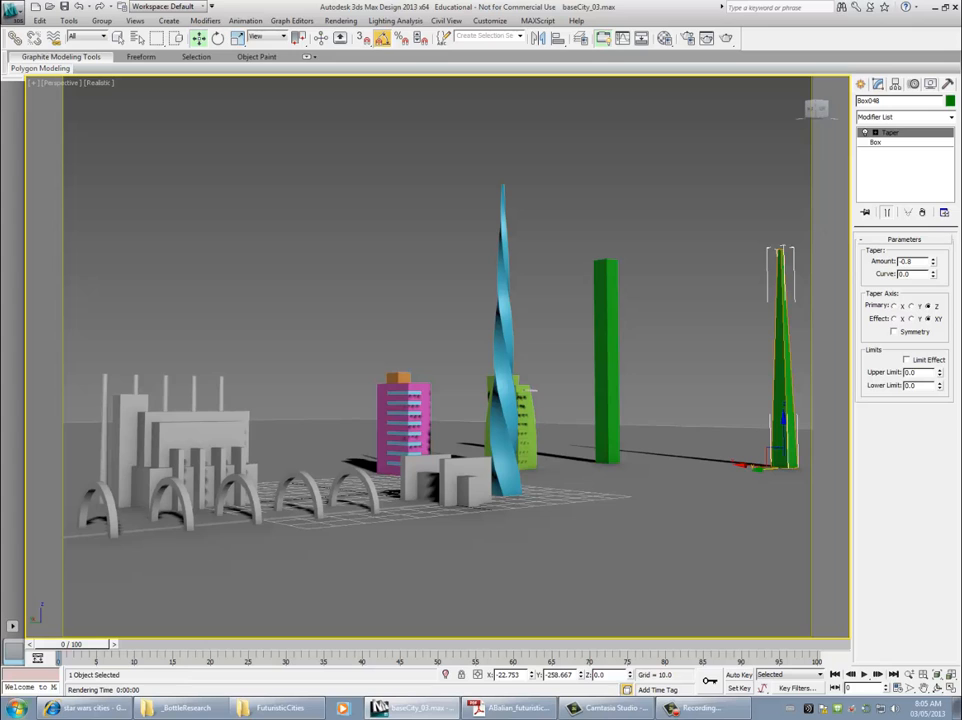
Close the browser window showing the Star Wars cities search
{"action": "right_click", "coordinate": [78, 706]}
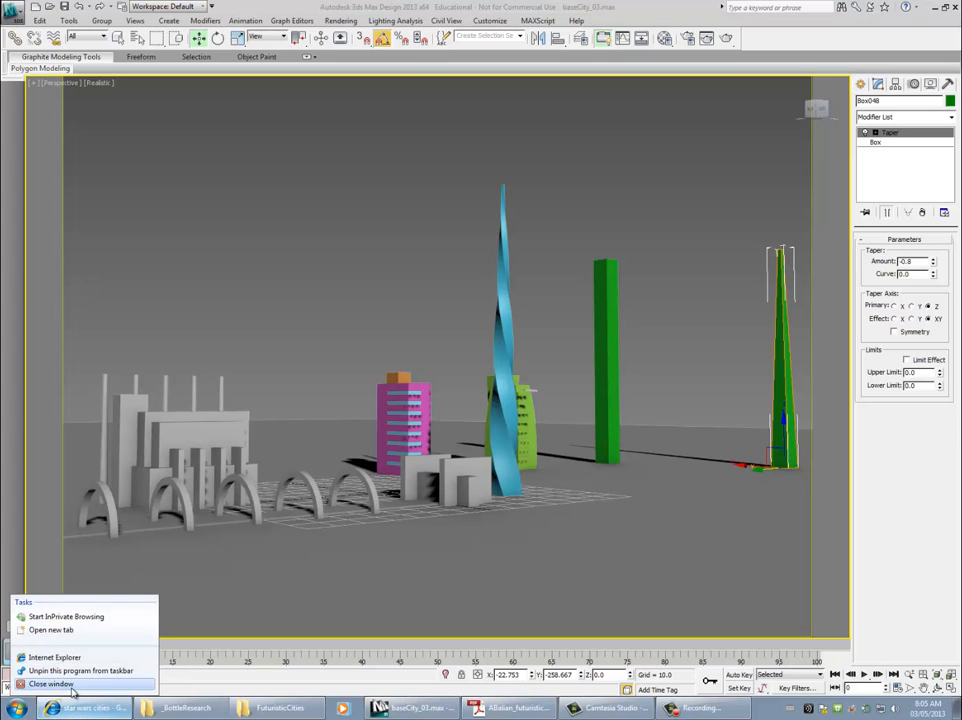
{"action": "left_click", "coordinate": [50, 684]}
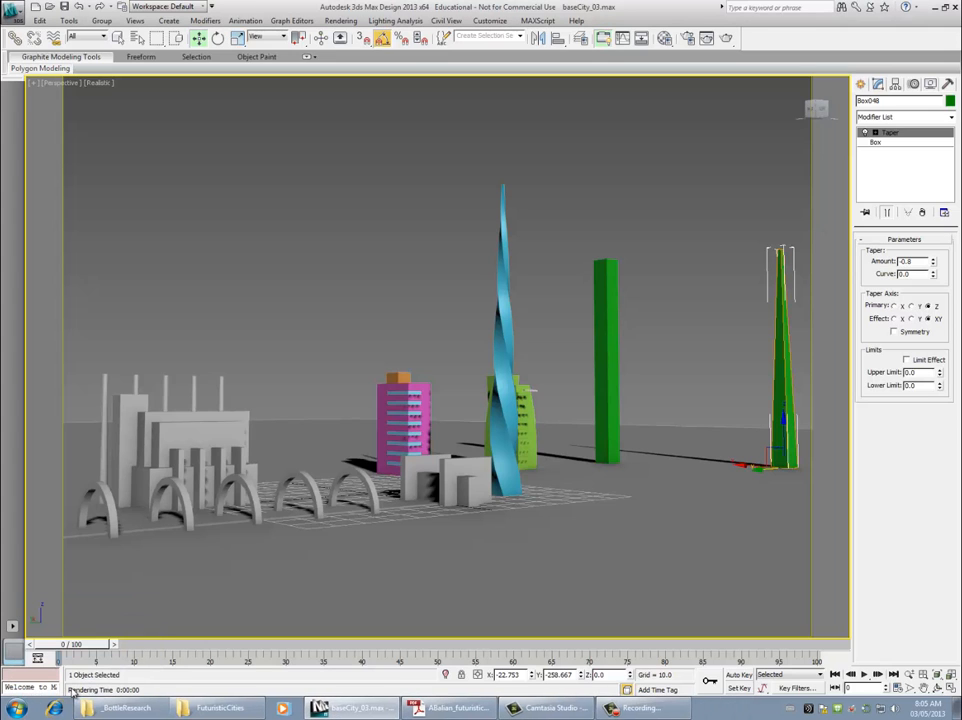
Set the Twist angle of the blue twisted tower to 484.5
{"action": "left_click", "coordinate": [610, 342]}
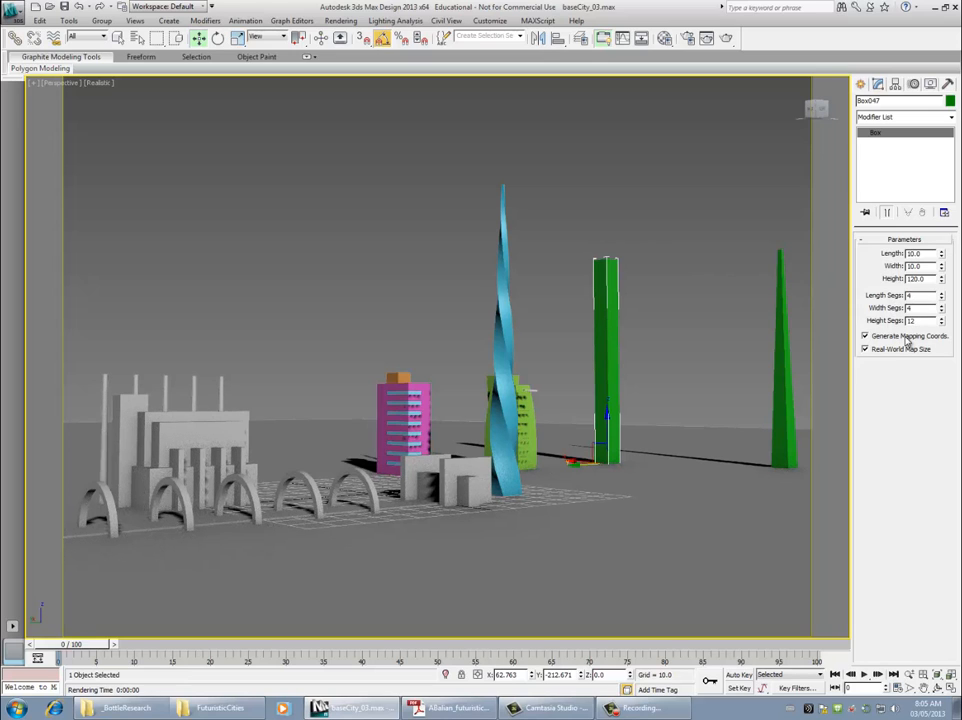
{"action": "left_click", "coordinate": [780, 318]}
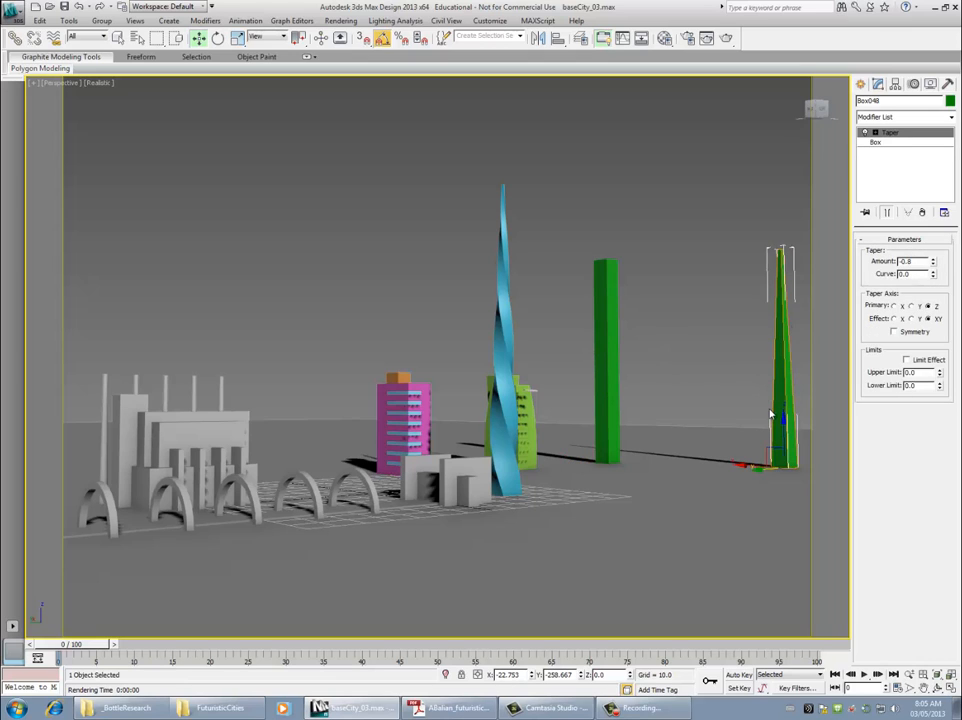
{"action": "left_click", "coordinate": [503, 358]}
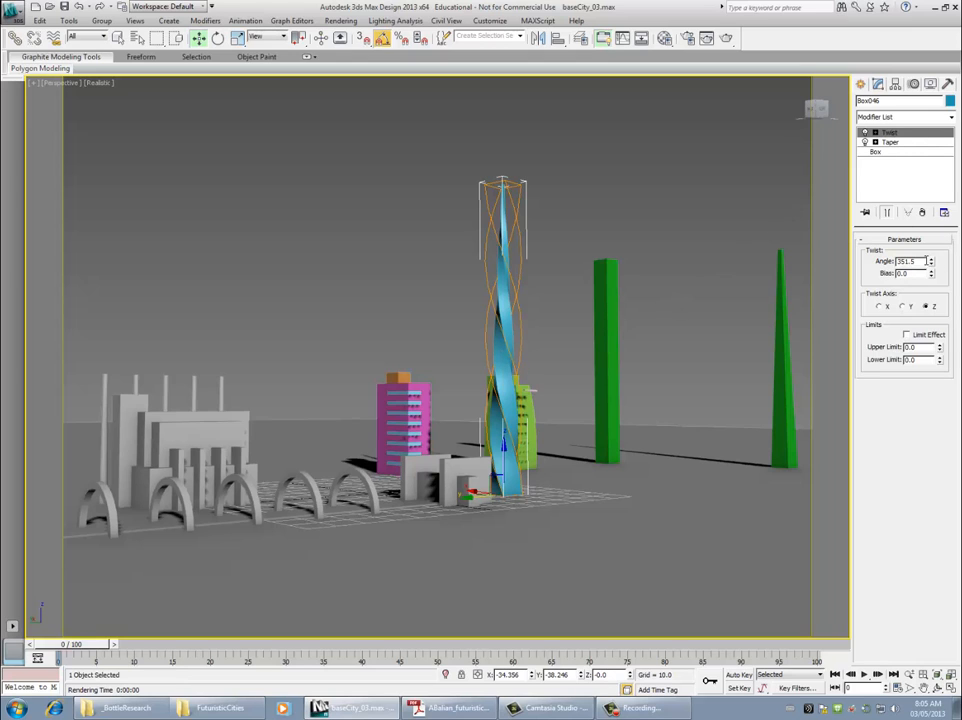
{"action": "left_click_drag", "start_coordinate": [932, 265], "coordinate": [904, 98]}
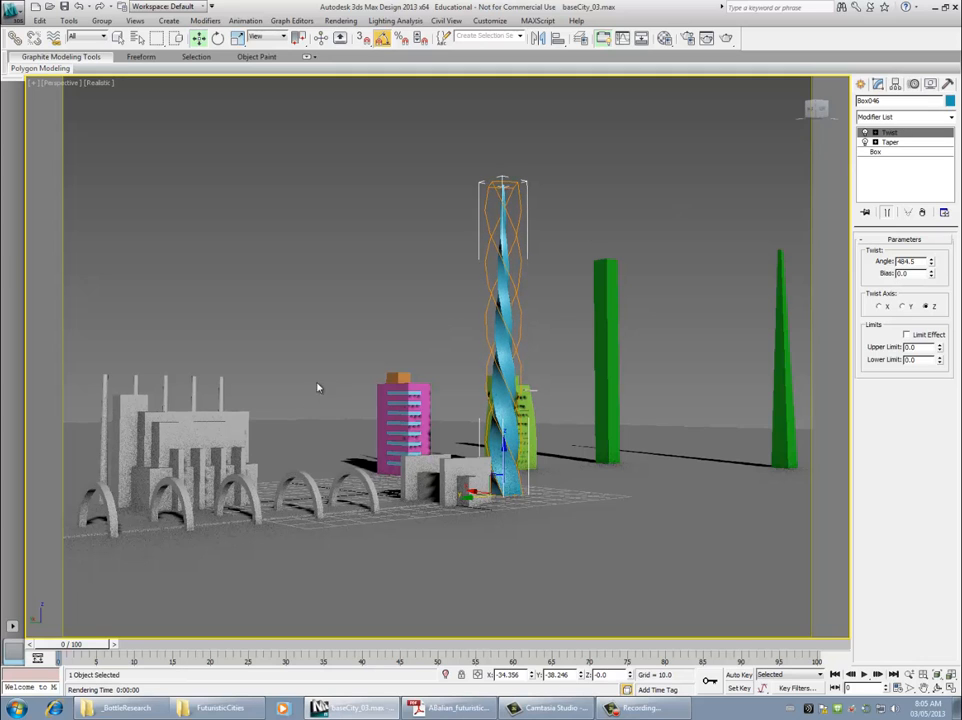
Examine the whole city layout, including the towers, arches and ground plane, from several angles and distances
{"action": "middle_click_drag", "start_coordinate": [320, 388], "coordinate": [284, 281], "text": "alt"}
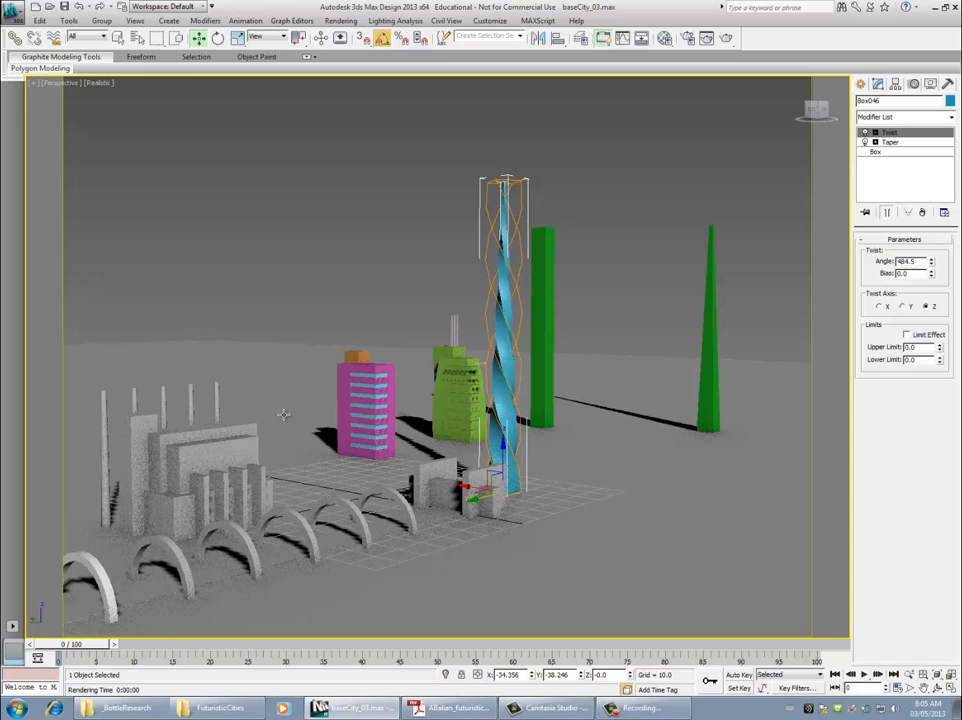
{"action": "left_click", "coordinate": [284, 453]}
{"action": "scroll", "coordinate": [284, 453], "scroll_direction": "down", "scroll_amount": 3}
{"action": "scroll", "coordinate": [284, 453], "scroll_direction": "up", "scroll_amount": 12}
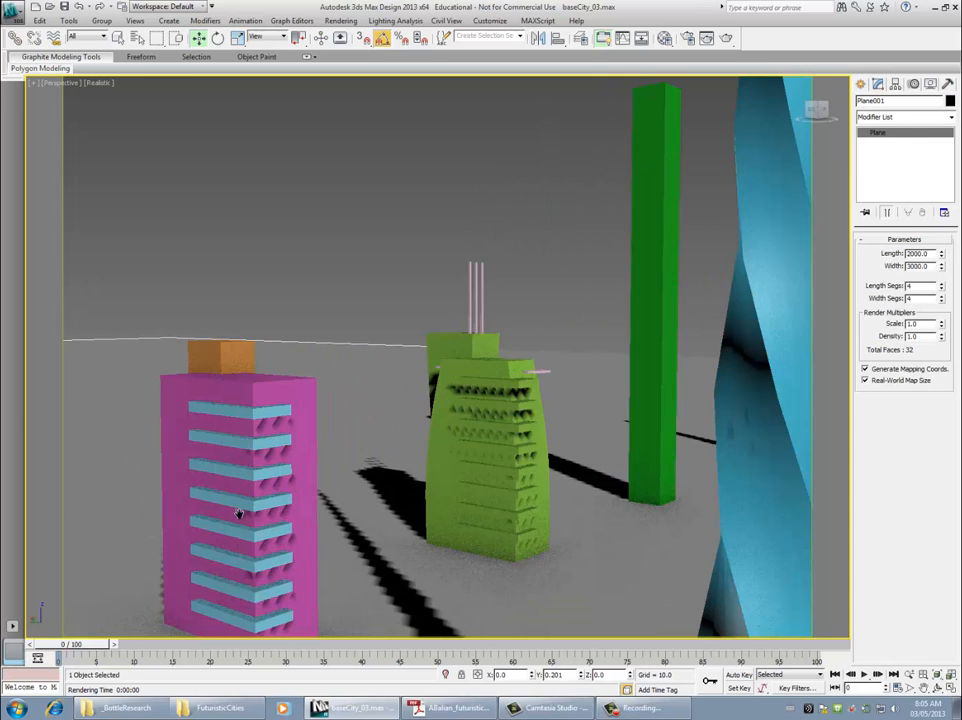
{"action": "middle_click_drag", "start_coordinate": [427, 232], "coordinate": [466, 250], "text": "alt"}
{"action": "scroll", "coordinate": [466, 250], "scroll_direction": "down", "scroll_amount": 5}
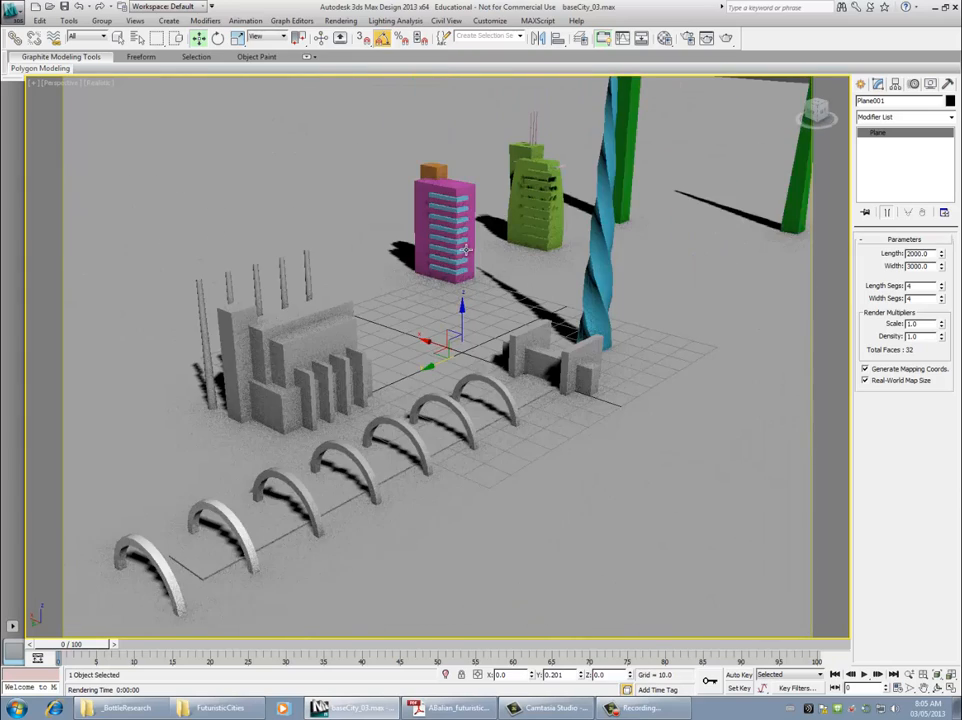
{"action": "scroll", "coordinate": [460, 253], "scroll_direction": "up", "scroll_amount": 3}
{"action": "middle_click_drag", "start_coordinate": [380, 284], "coordinate": [469, 494]}
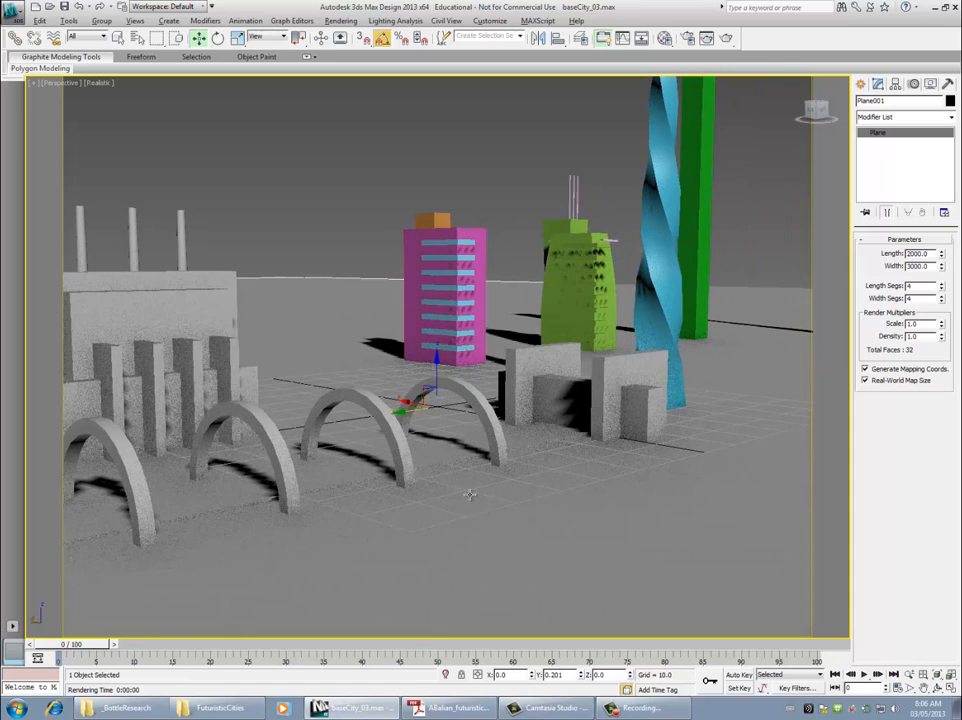
Switch to Adobe Acrobat to review the Futuristic City example sheet, and return to the 3ds Max scene
{"action": "left_click", "coordinate": [449, 706]}
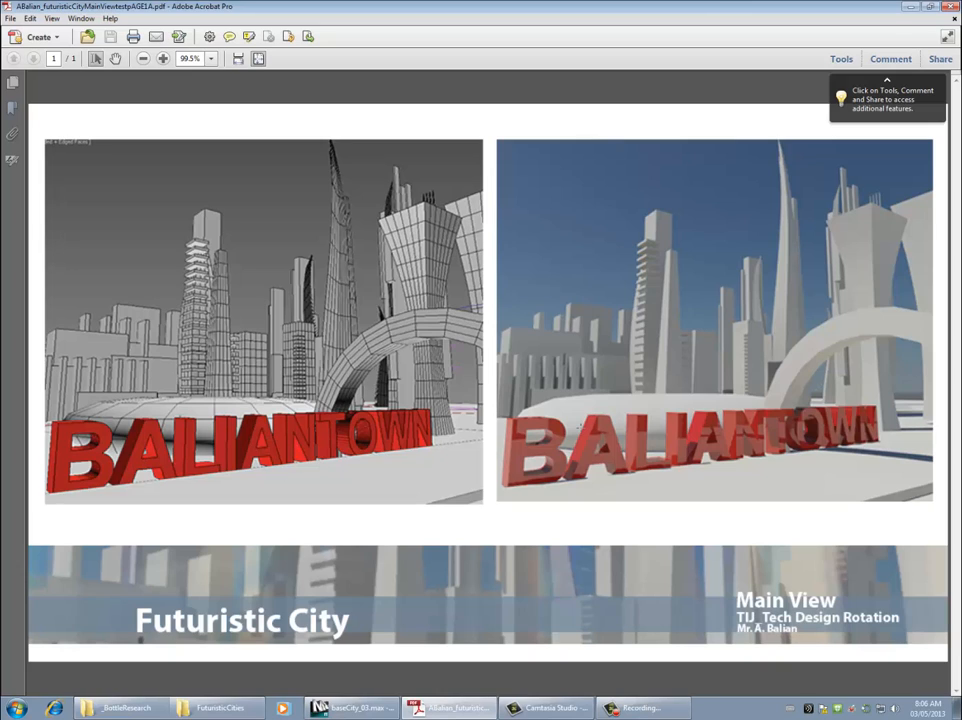
{"action": "left_click", "coordinate": [908, 12]}
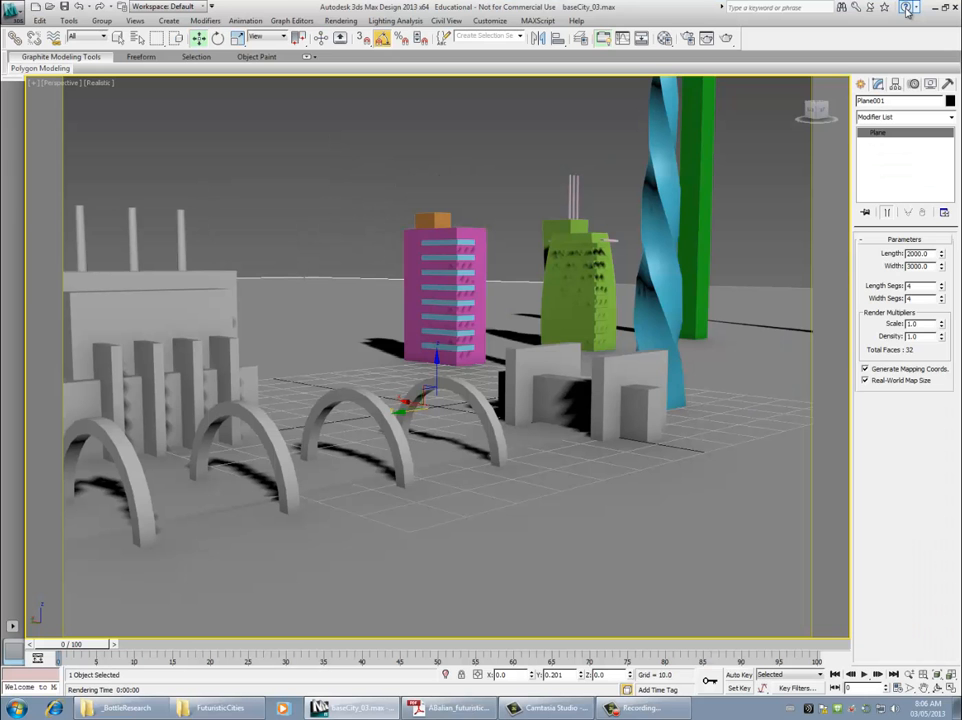
Inspect the magenta building and the light green bldg02 group from several sides
{"action": "left_click", "coordinate": [445, 285]}
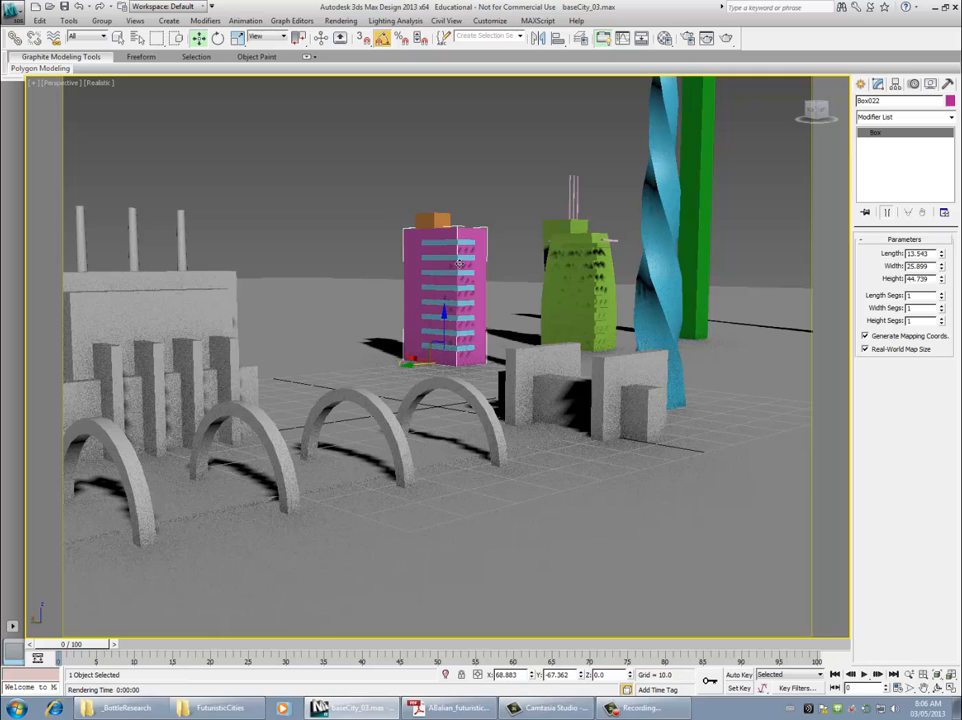
{"action": "middle_click_drag", "start_coordinate": [459, 262], "coordinate": [337, 282], "text": "alt"}
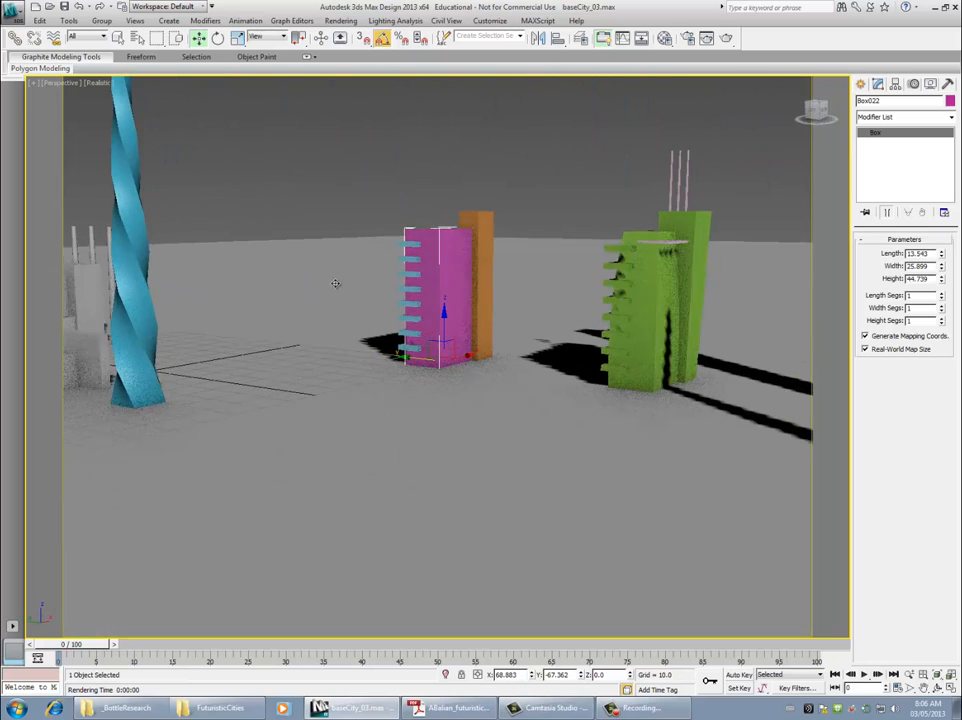
{"action": "left_click", "coordinate": [646, 266]}
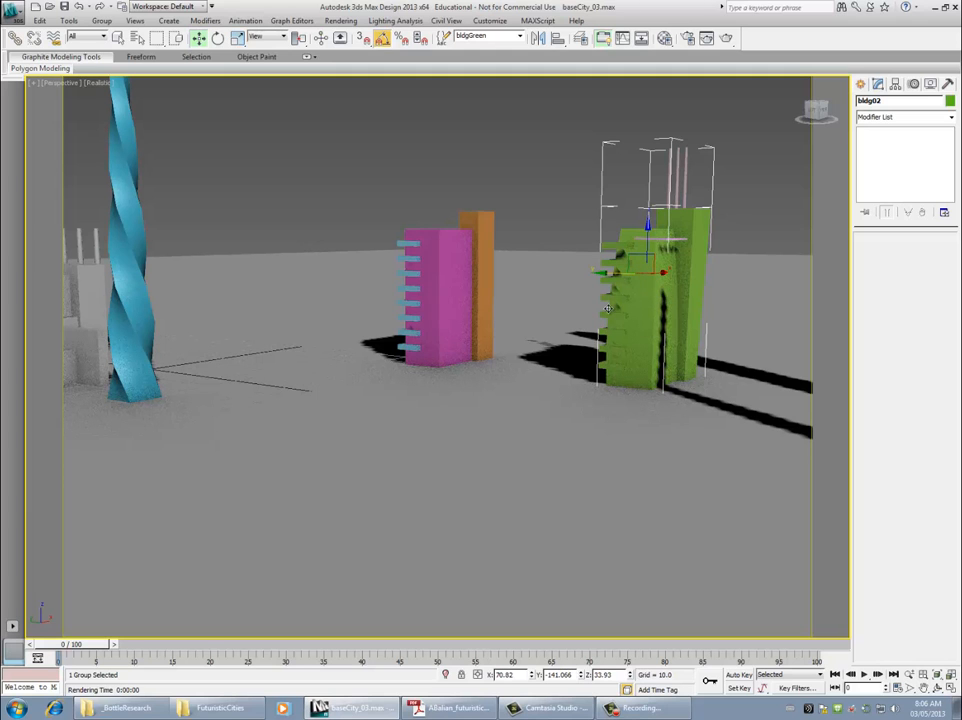
{"action": "middle_click_drag", "start_coordinate": [607, 308], "coordinate": [652, 272], "text": "alt"}
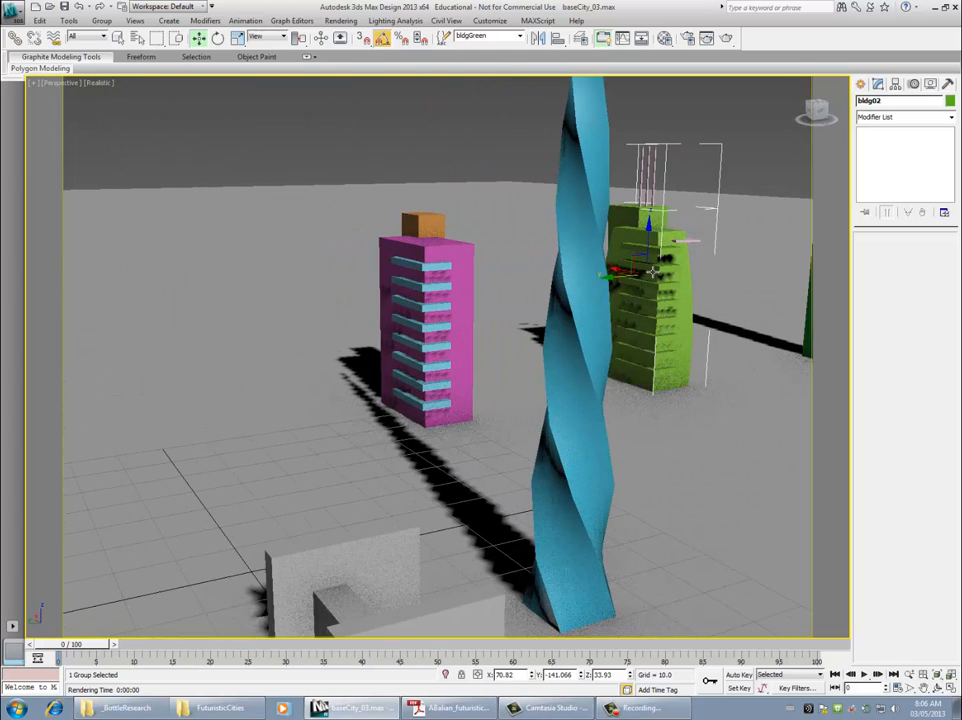
{"action": "scroll", "coordinate": [646, 300], "scroll_direction": "up", "scroll_amount": 3}
{"action": "scroll", "coordinate": [645, 299], "scroll_direction": "down", "scroll_amount": 3}
{"action": "scroll", "coordinate": [487, 290], "scroll_direction": "down", "scroll_amount": 1}
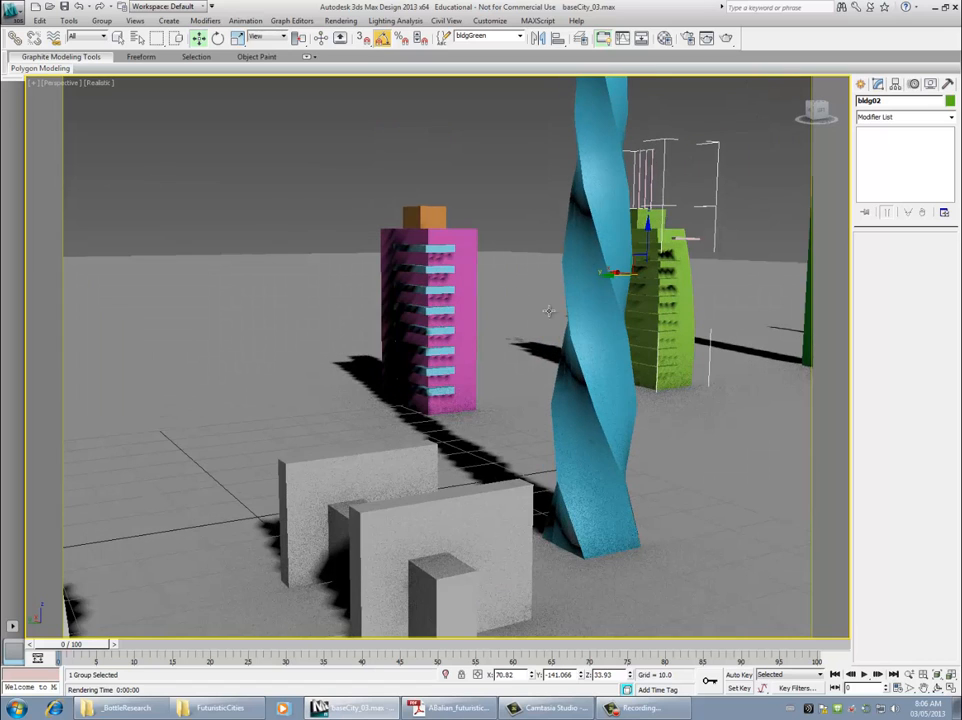
{"action": "scroll", "coordinate": [552, 311], "scroll_direction": "down", "scroll_amount": 4}
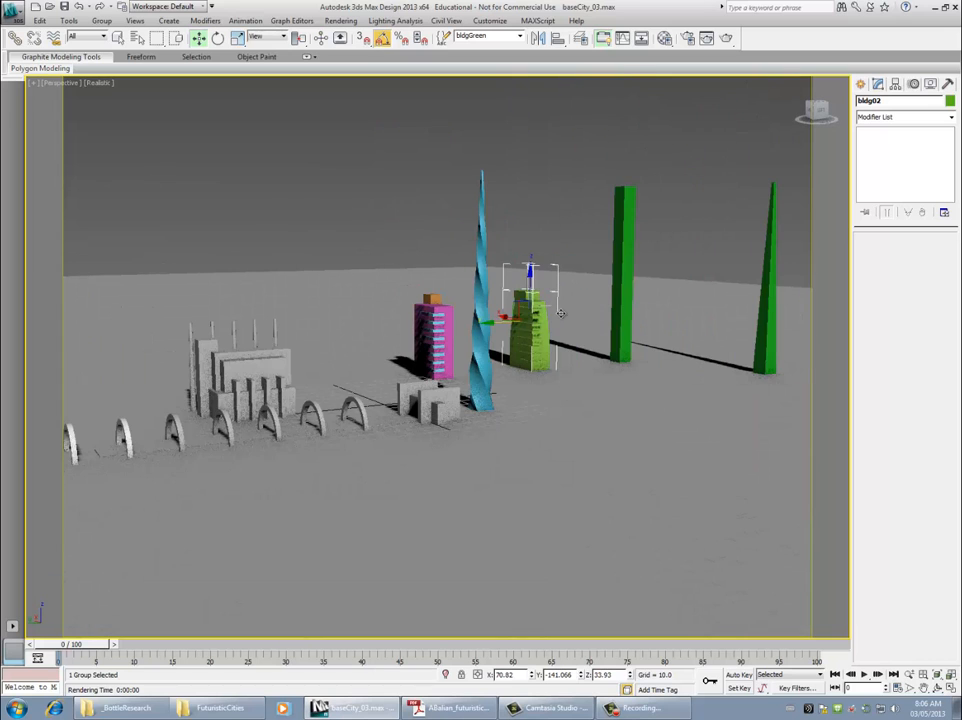
{"action": "middle_click_drag", "start_coordinate": [561, 314], "coordinate": [563, 311], "text": "alt"}
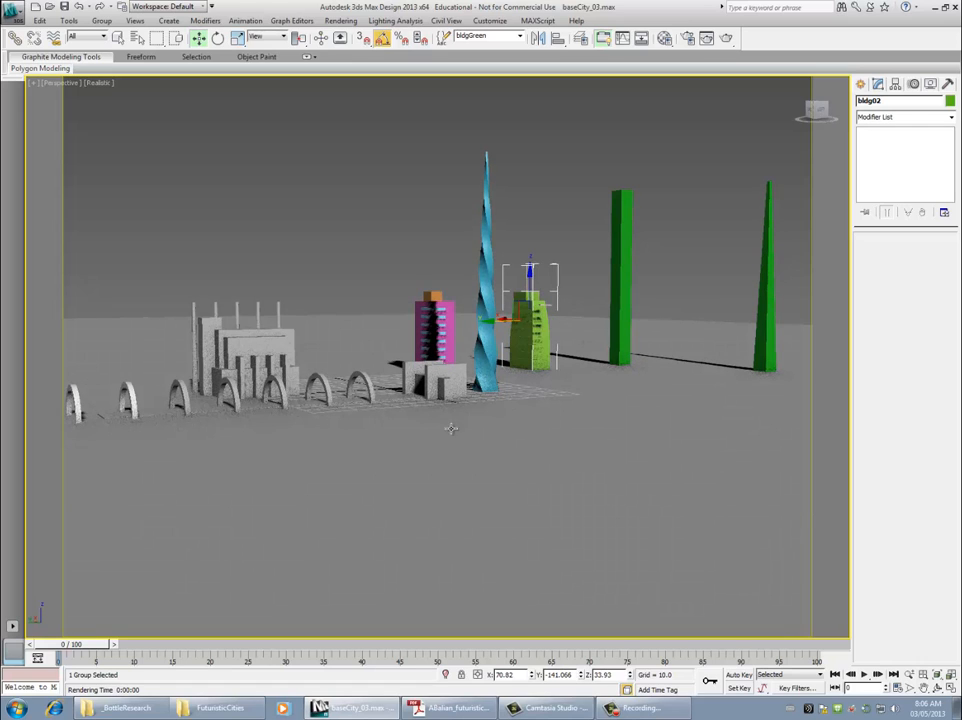
Clear the selection and turn on edged faces in the Perspective viewport
{"action": "left_click", "coordinate": [427, 276]}
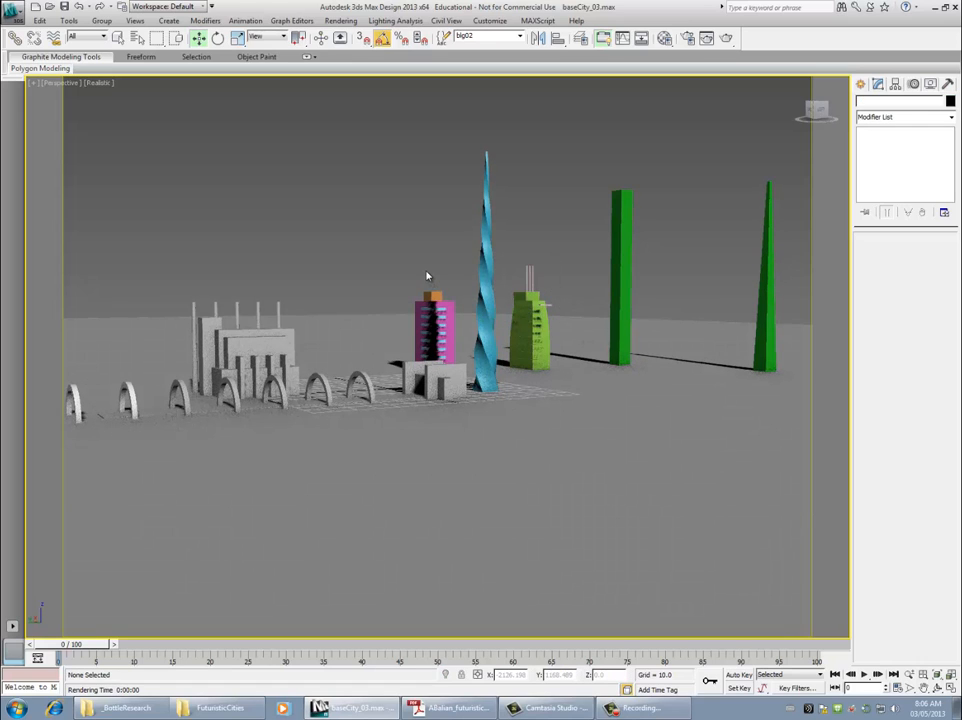
{"action": "key", "text": "F4"}
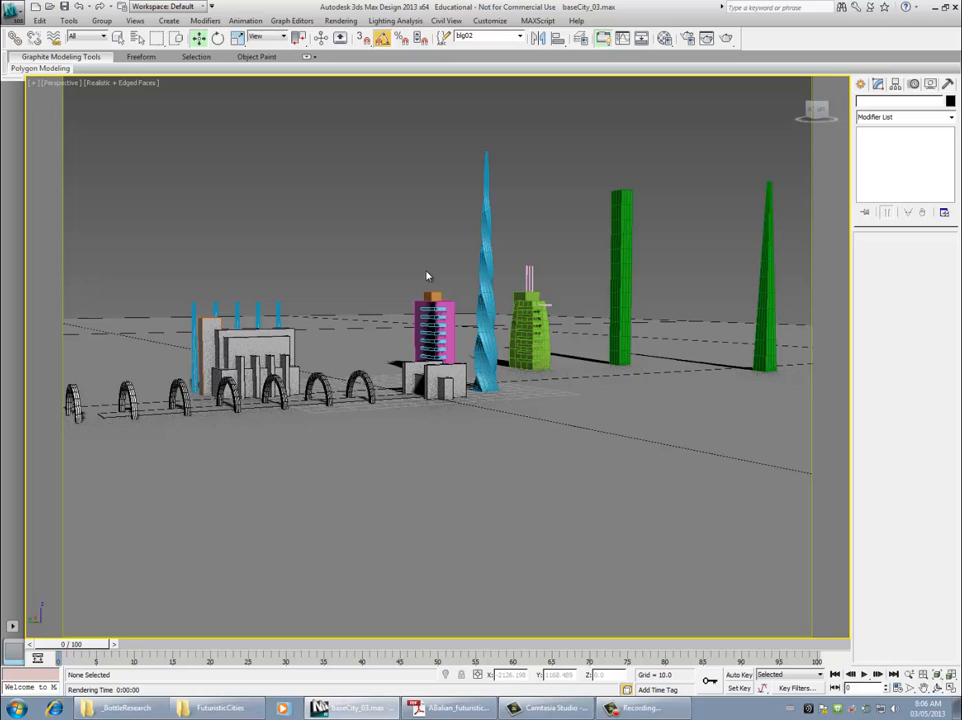
{"action": "scroll", "coordinate": [365, 412], "scroll_direction": "down", "scroll_amount": 5}
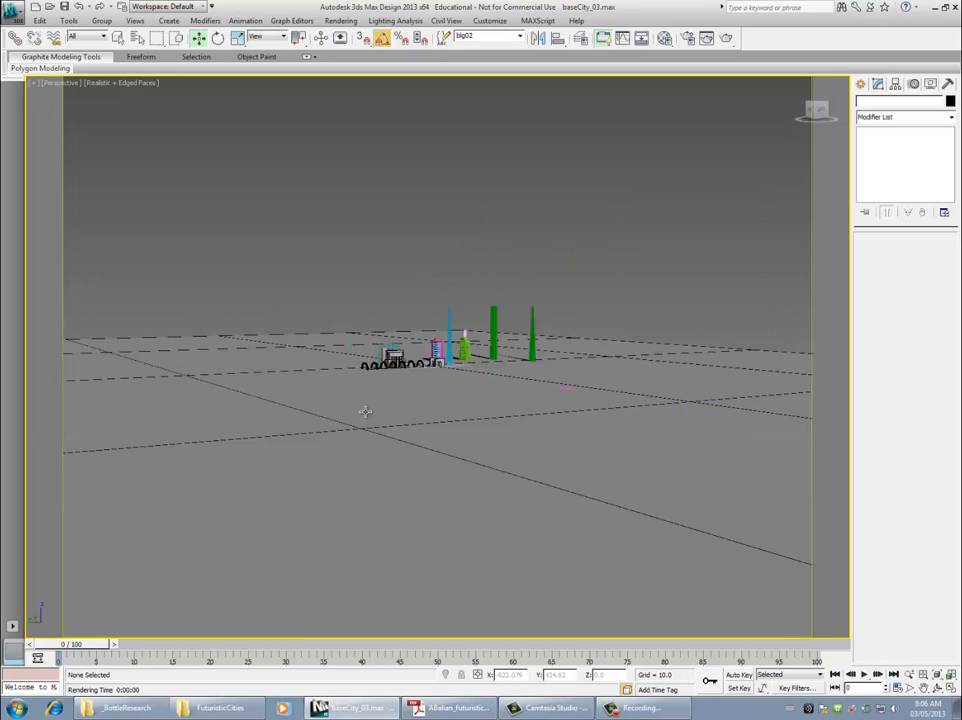
{"action": "scroll", "coordinate": [365, 412], "scroll_direction": "up", "scroll_amount": 5}
{"action": "scroll", "coordinate": [365, 412], "scroll_direction": "up", "scroll_amount": 5}
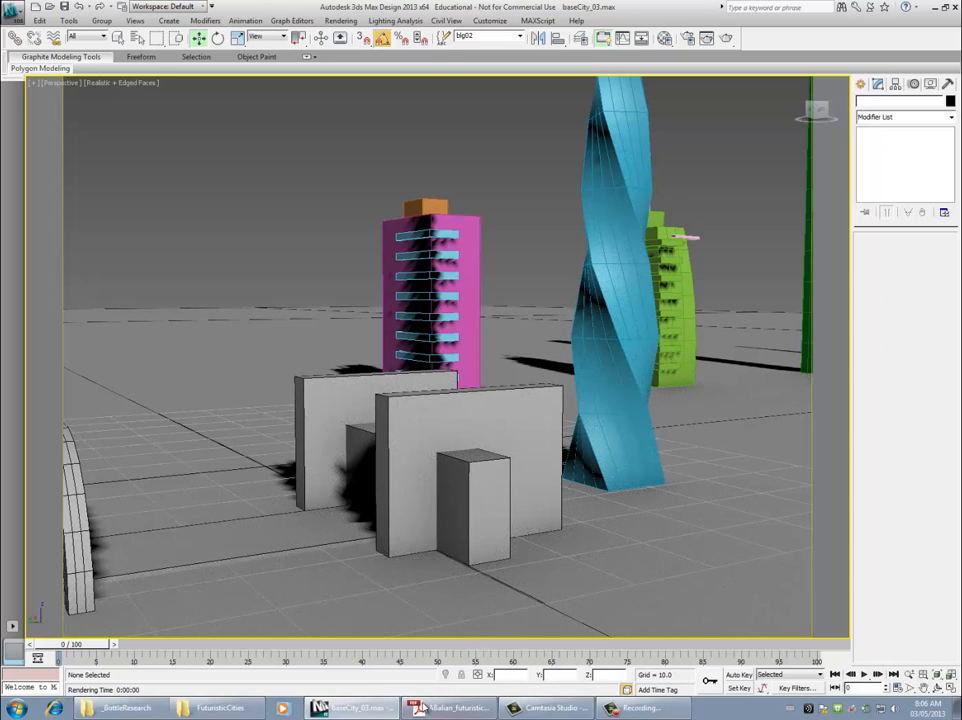
Switch to Adobe Acrobat to compare the example's wireframe and rendered main views, and return to the 3ds Max scene
{"action": "left_click", "coordinate": [440, 708]}
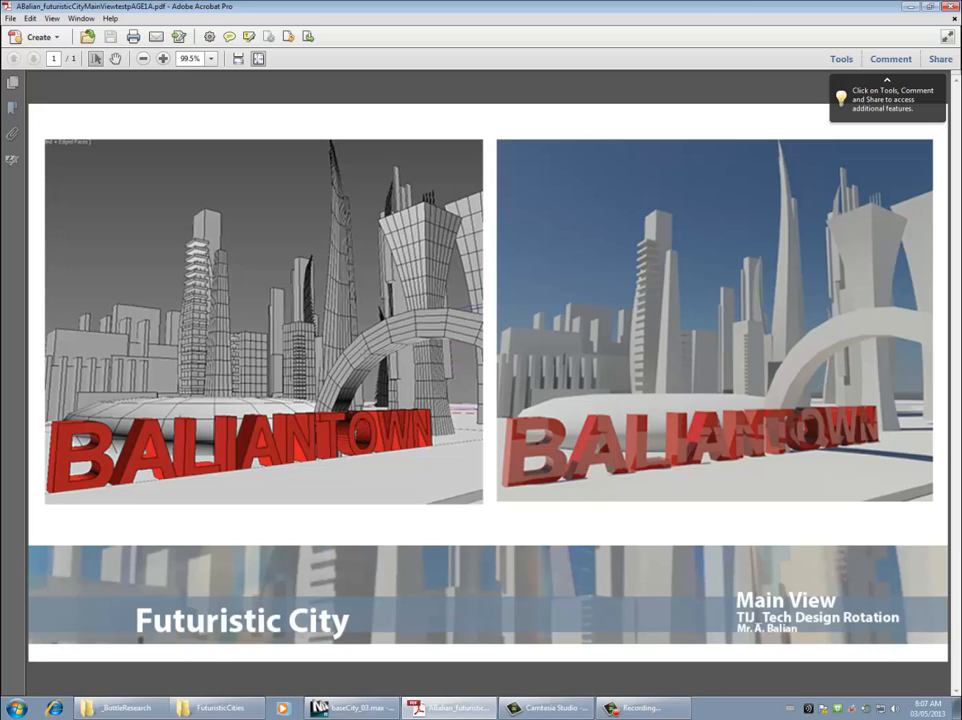
{"action": "left_click", "coordinate": [913, 10]}
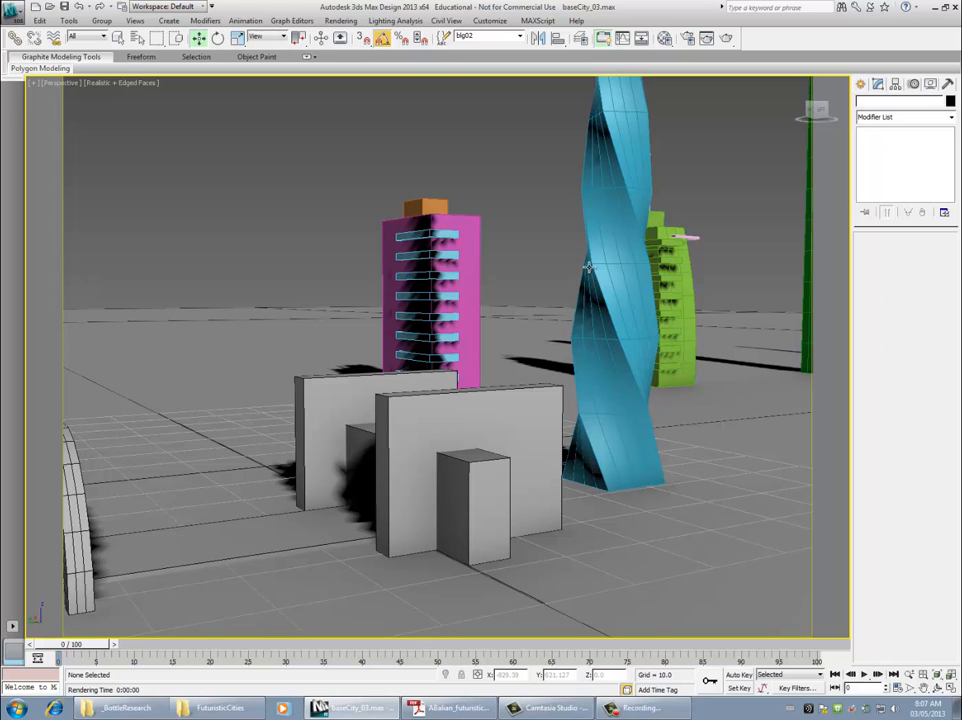
Select every object in the scene and set the object color to black
{"action": "scroll", "coordinate": [560, 250], "scroll_direction": "down", "scroll_amount": 6}
{"action": "scroll", "coordinate": [593, 253], "scroll_direction": "up", "scroll_amount": 2}
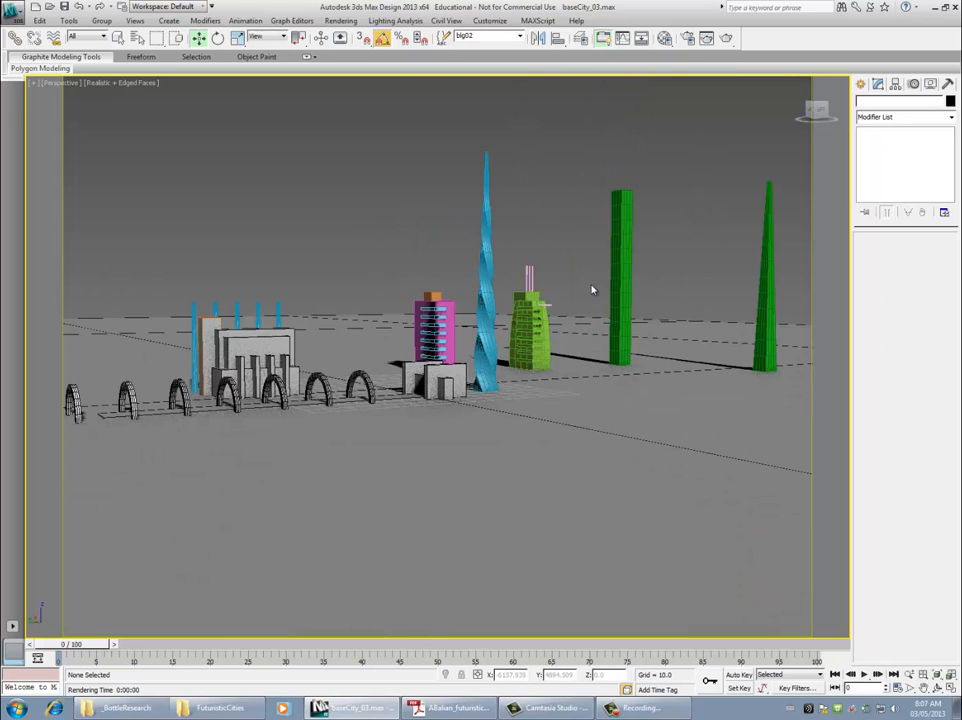
{"action": "key", "text": "ctrl+a"}
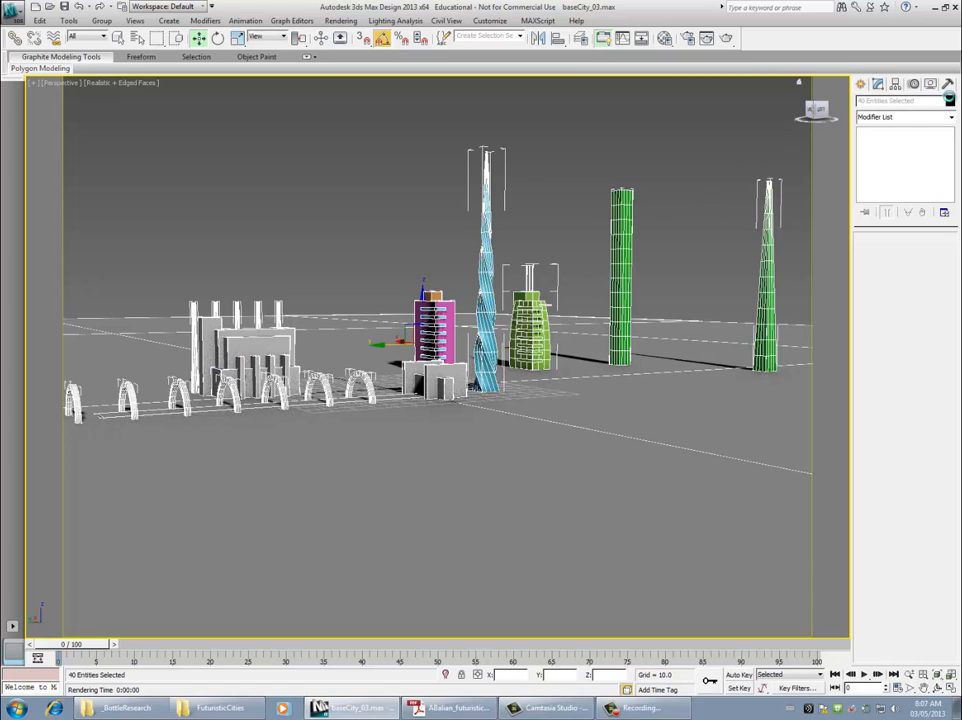
{"action": "left_click", "coordinate": [950, 101]}
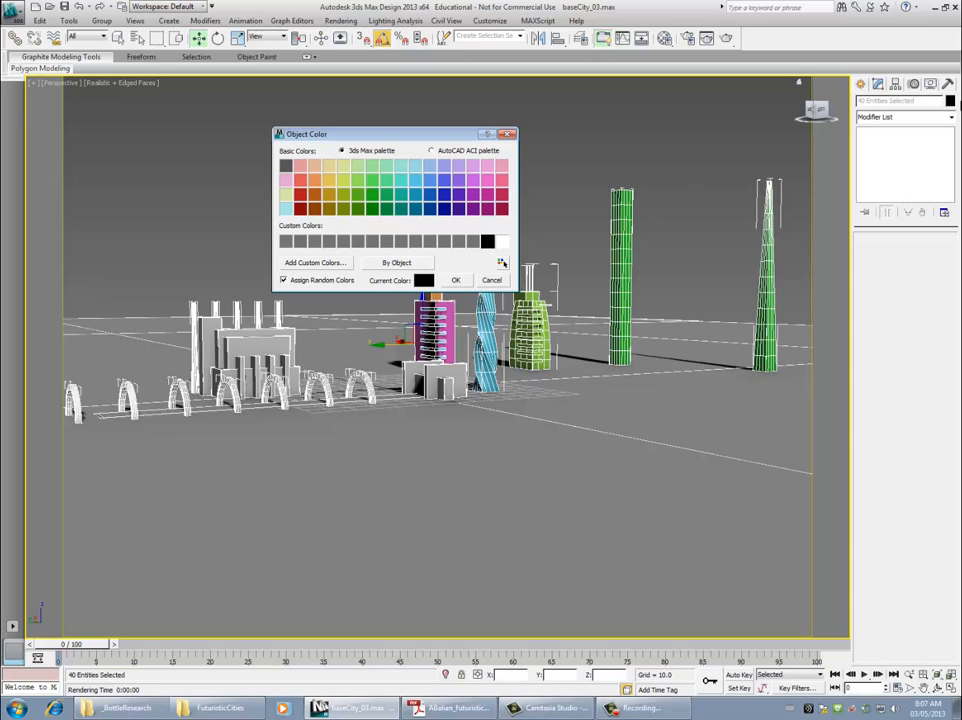
{"action": "left_click", "coordinate": [455, 280]}
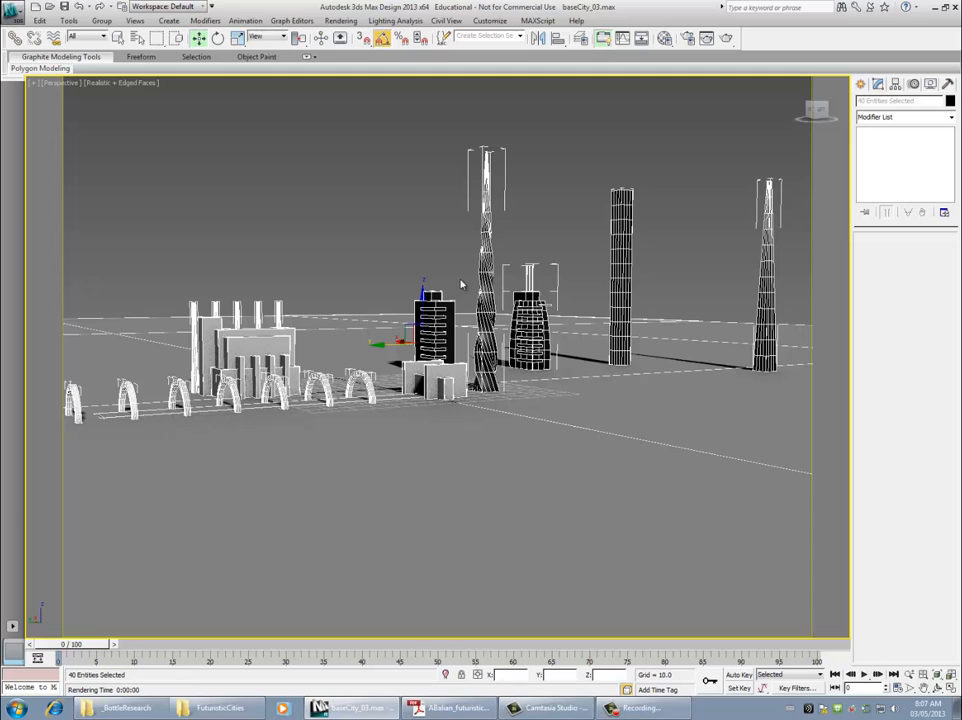
Assign the 01 - Default standard material to all selected objects, close the Material Editor and clear the selection
{"action": "key", "text": "m"}
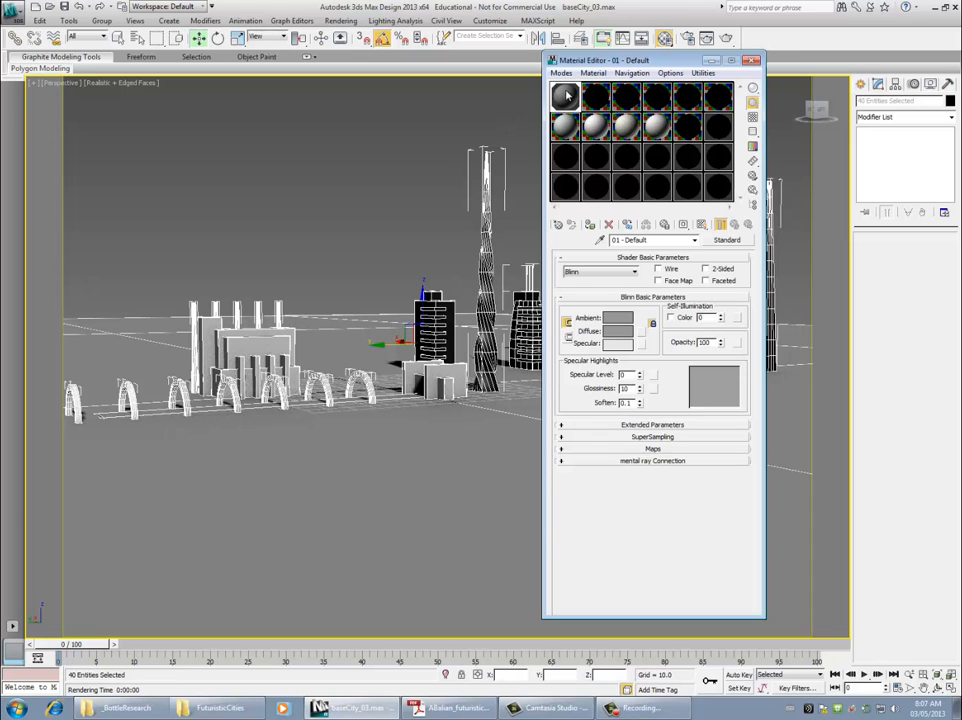
{"action": "left_click", "coordinate": [590, 226]}
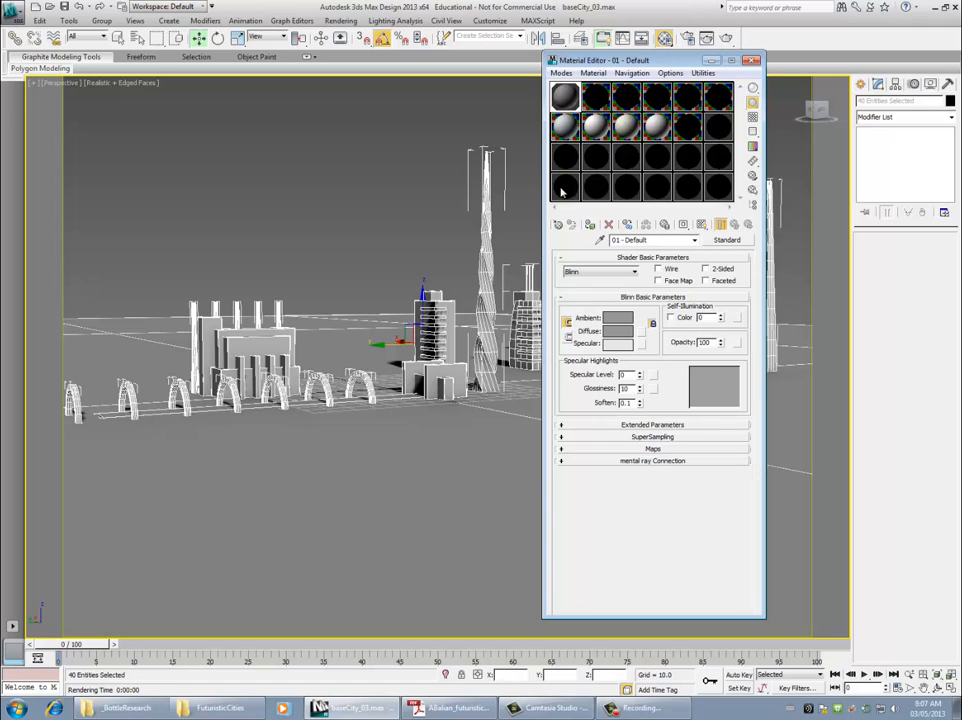
{"action": "left_click_drag", "start_coordinate": [594, 97], "coordinate": [435, 320]}
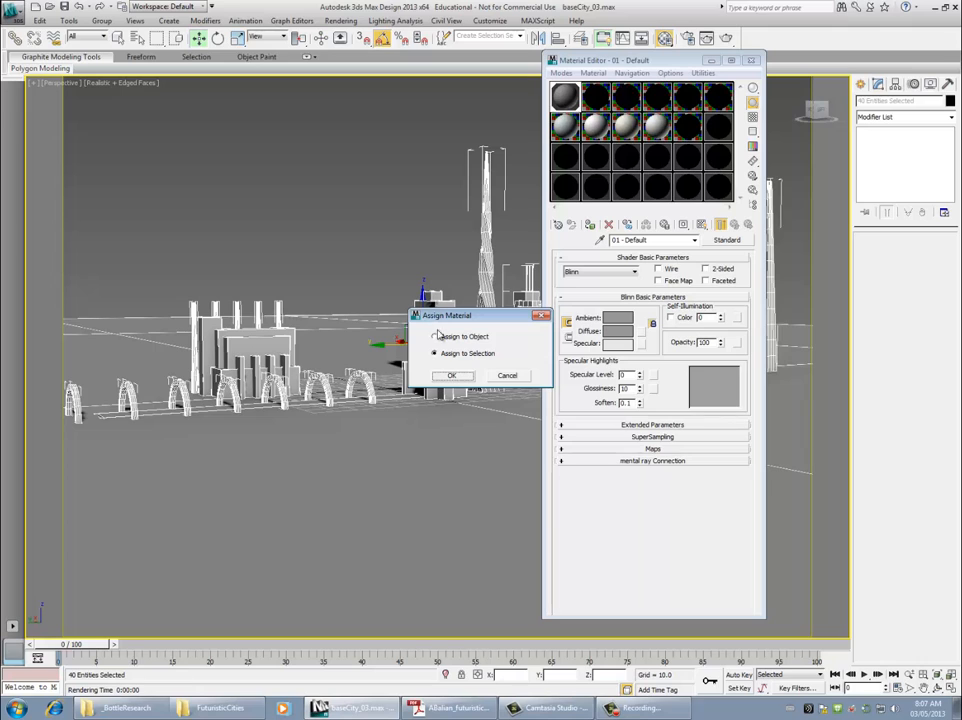
{"action": "left_click", "coordinate": [507, 376]}
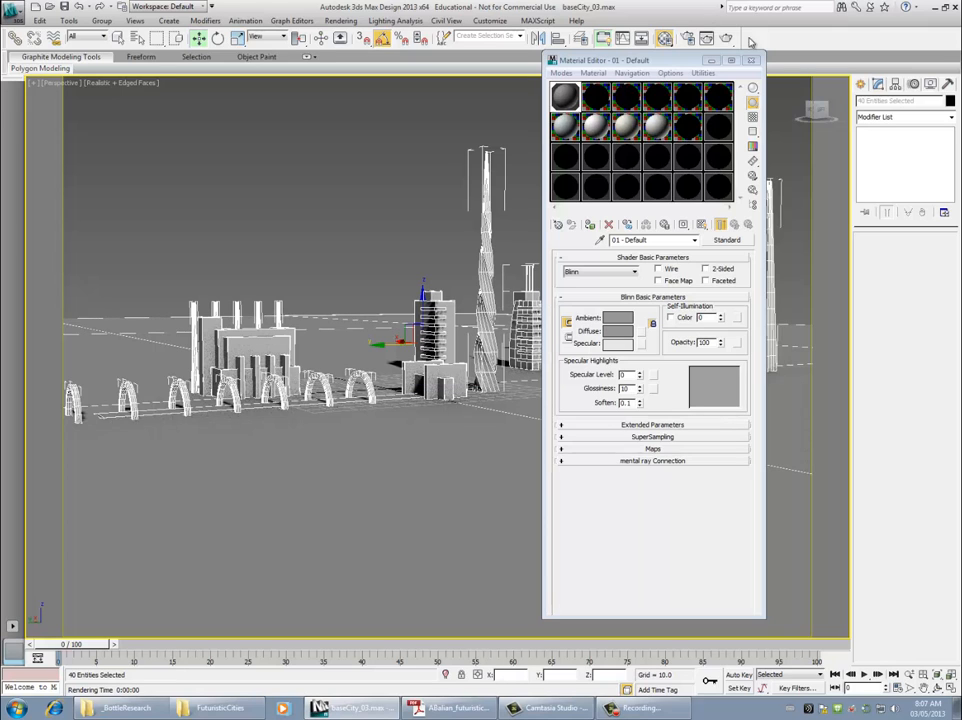
{"action": "left_click", "coordinate": [756, 62]}
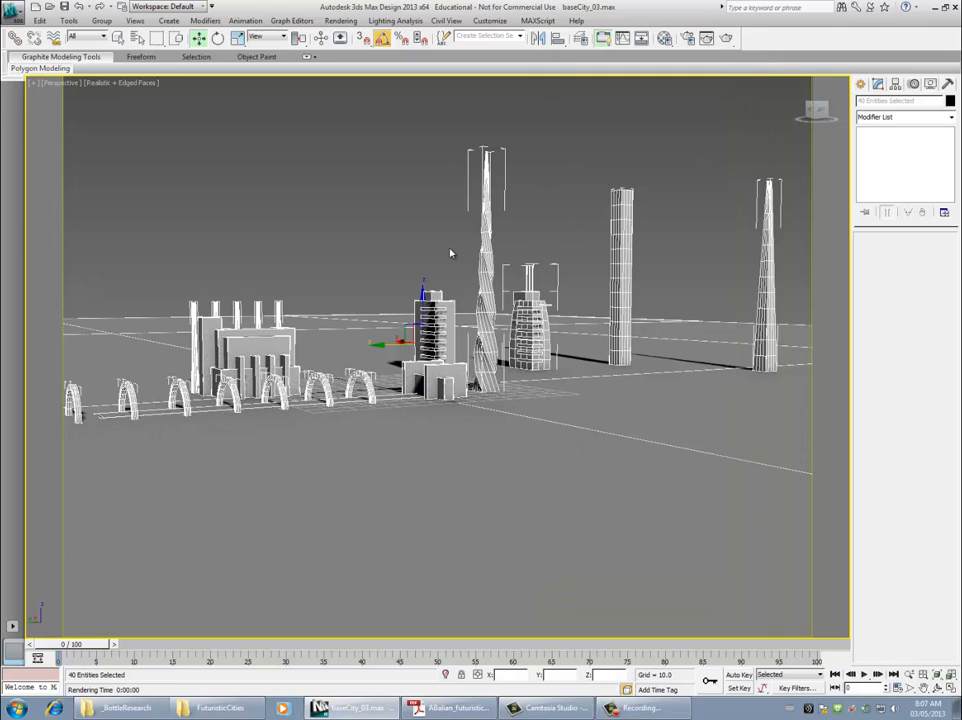
{"action": "left_click", "coordinate": [416, 234]}
{"action": "scroll", "coordinate": [416, 234], "scroll_direction": "down", "scroll_amount": 3}
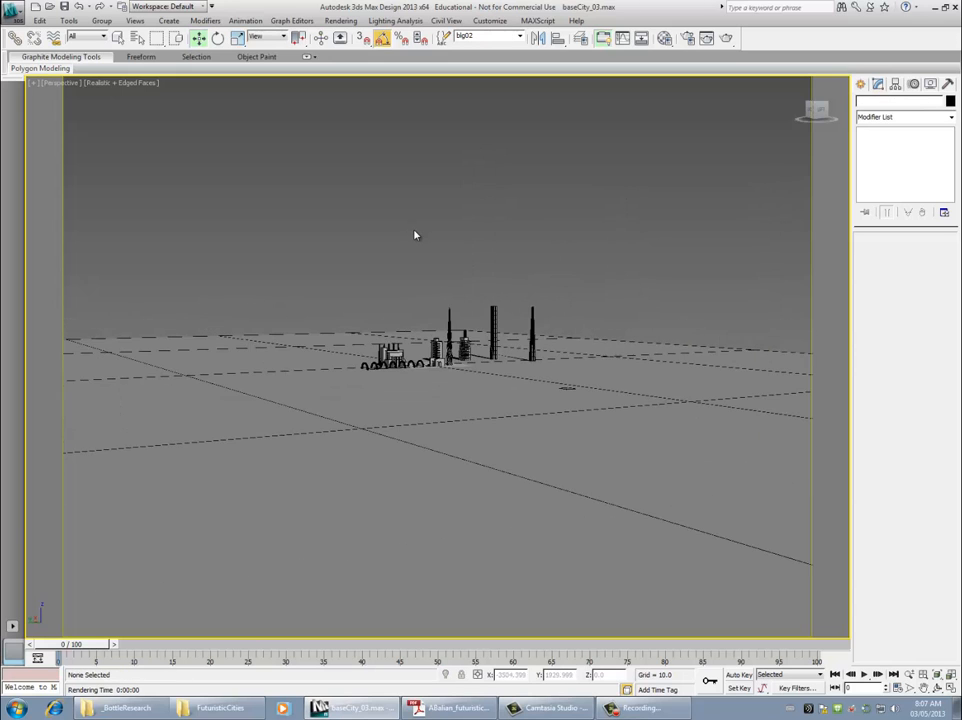
Select every object in the scene, set the object color to dark red and clear the selection
{"action": "scroll", "coordinate": [416, 234], "scroll_direction": "up", "scroll_amount": 8}
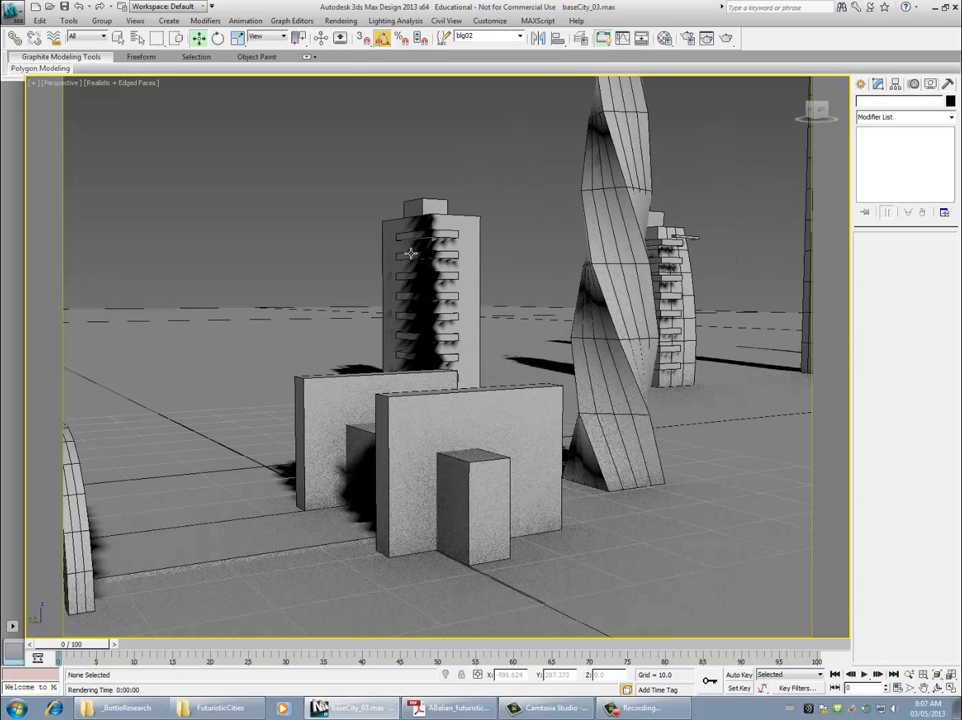
{"action": "scroll", "coordinate": [410, 256], "scroll_direction": "down", "scroll_amount": 5}
{"action": "middle_click_drag", "start_coordinate": [349, 289], "coordinate": [464, 292], "text": "alt"}
{"action": "key", "text": "ctrl+a"}
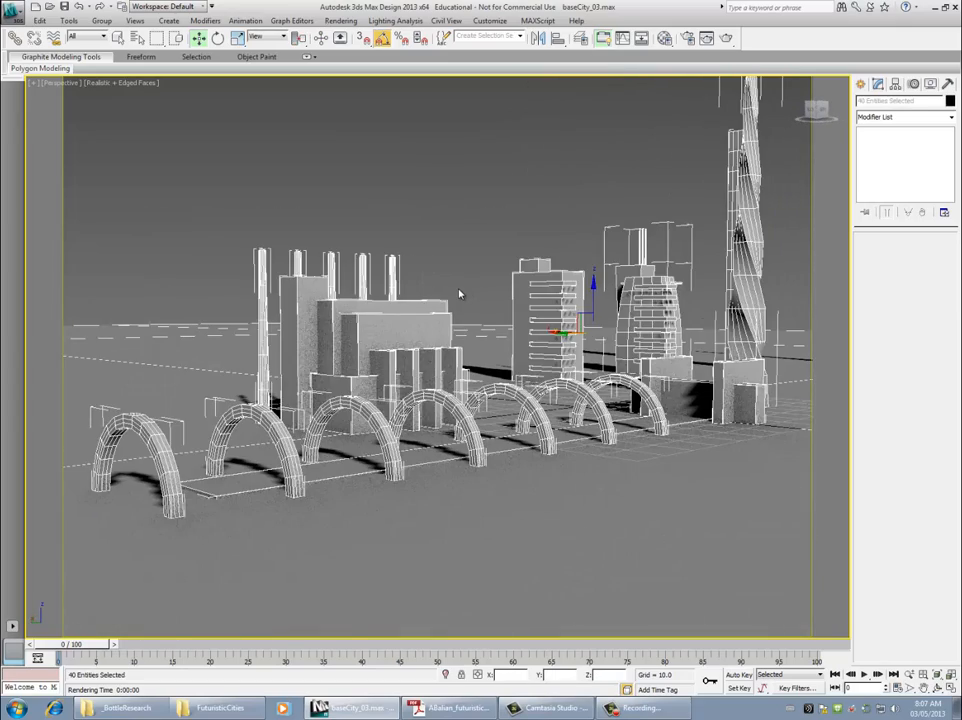
{"action": "left_click", "coordinate": [950, 101]}
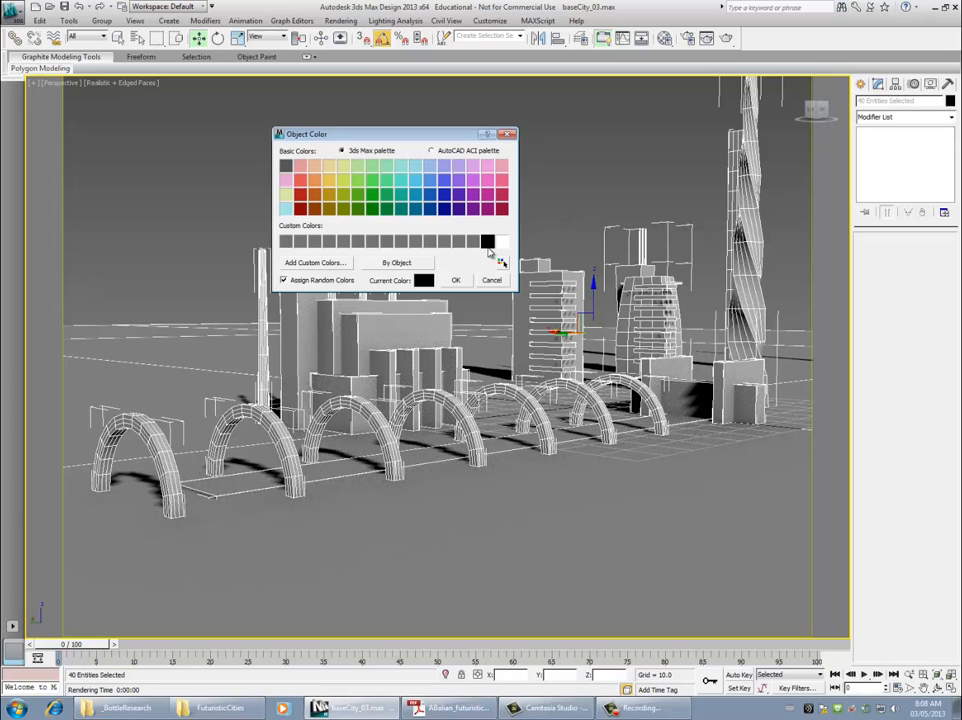
{"action": "left_click", "coordinate": [300, 208]}
{"action": "left_click", "coordinate": [455, 280]}
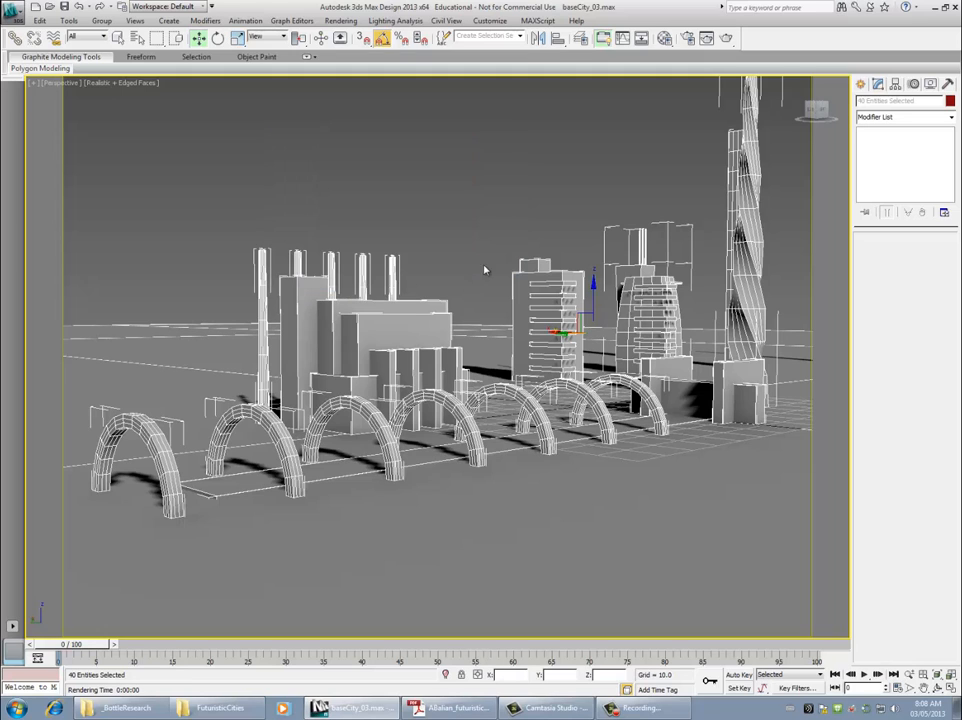
{"action": "left_click", "coordinate": [487, 245]}
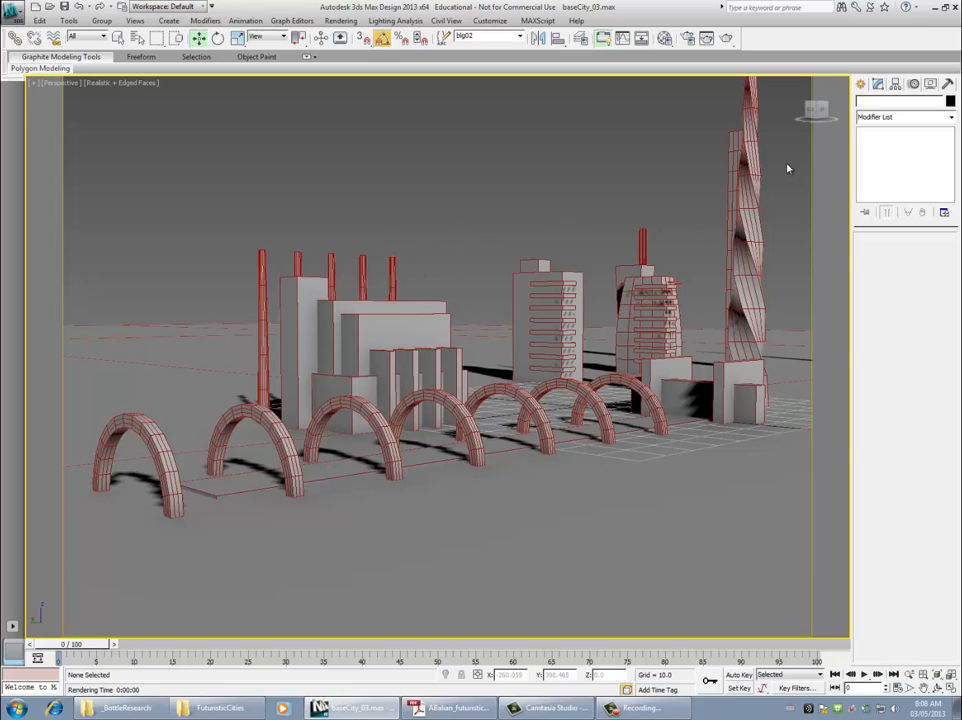
Select every object again, set the object color back to black and clear the selection
{"action": "key", "text": "ctrl+a"}
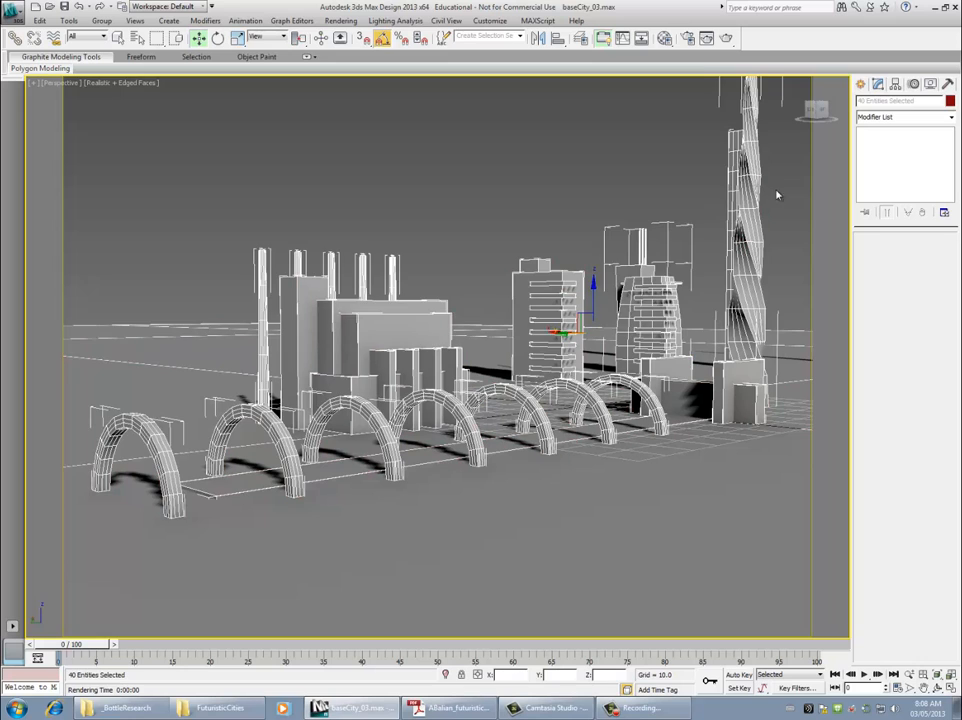
{"action": "left_click", "coordinate": [950, 101]}
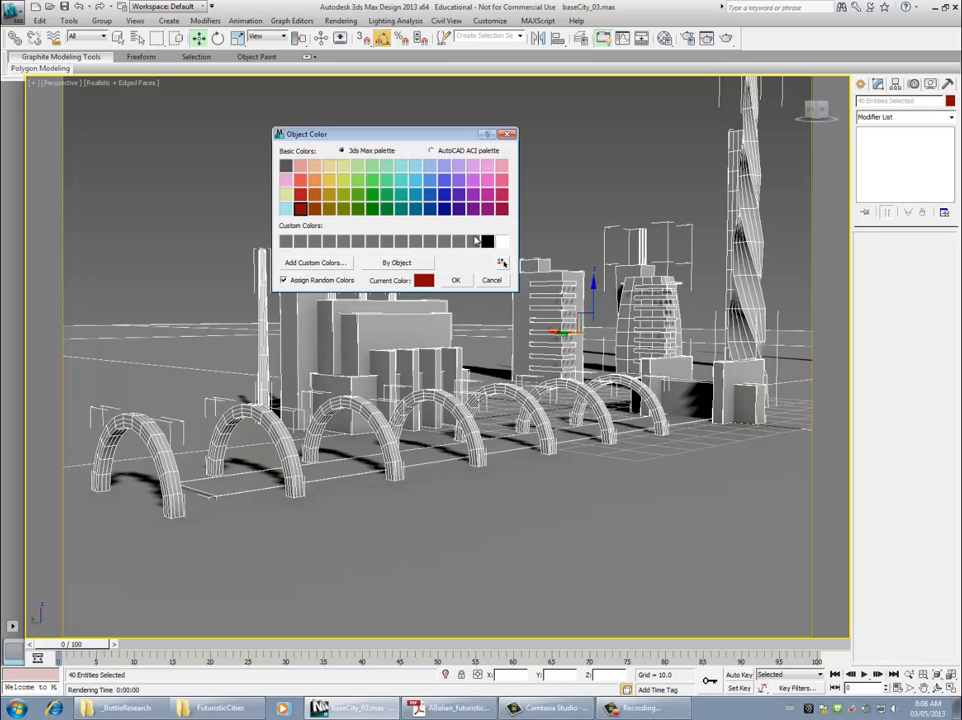
{"action": "left_click", "coordinate": [487, 241]}
{"action": "left_click", "coordinate": [455, 280]}
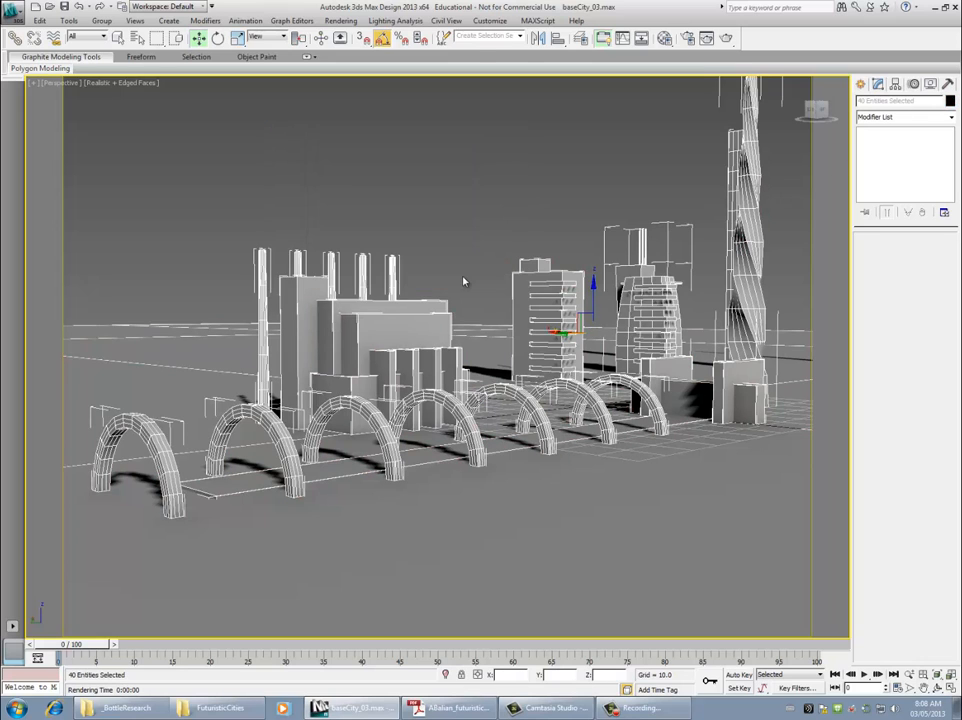
{"action": "left_click", "coordinate": [421, 240]}
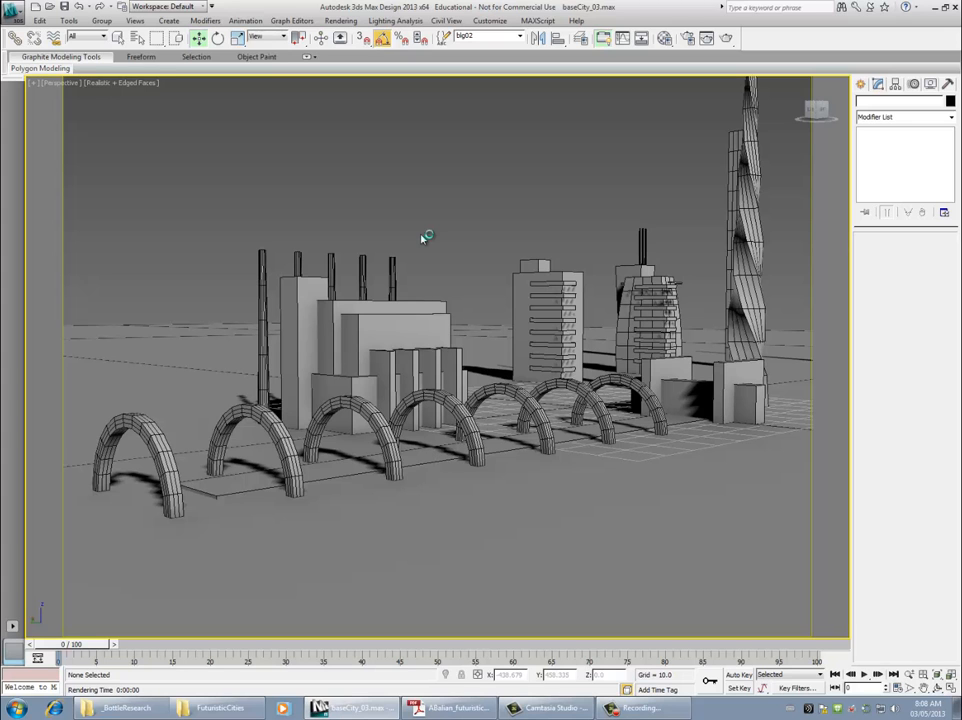
Switch to Adobe Acrobat to review the sky and lighting on the example's Main View page, and return to the 3ds Max scene
{"action": "middle_click_drag", "start_coordinate": [466, 165], "coordinate": [451, 206], "text": "alt"}
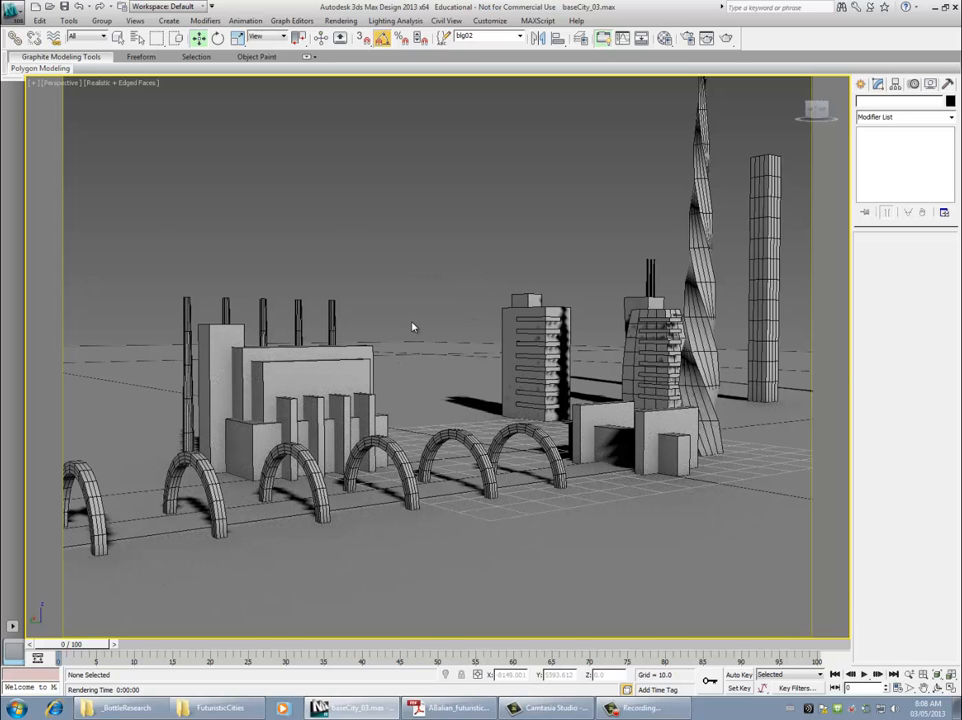
{"action": "scroll", "coordinate": [411, 327], "scroll_direction": "up", "scroll_amount": 5}
{"action": "scroll", "coordinate": [411, 327], "scroll_direction": "down", "scroll_amount": 8}
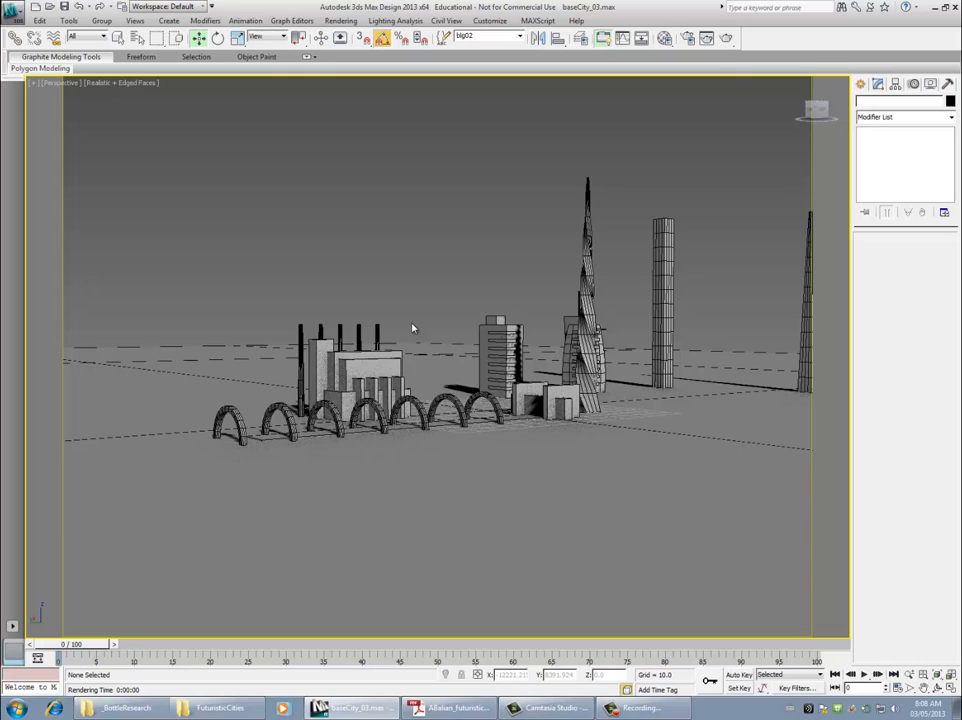
{"action": "scroll", "coordinate": [411, 327], "scroll_direction": "up", "scroll_amount": 3}
{"action": "left_click", "coordinate": [864, 85]}
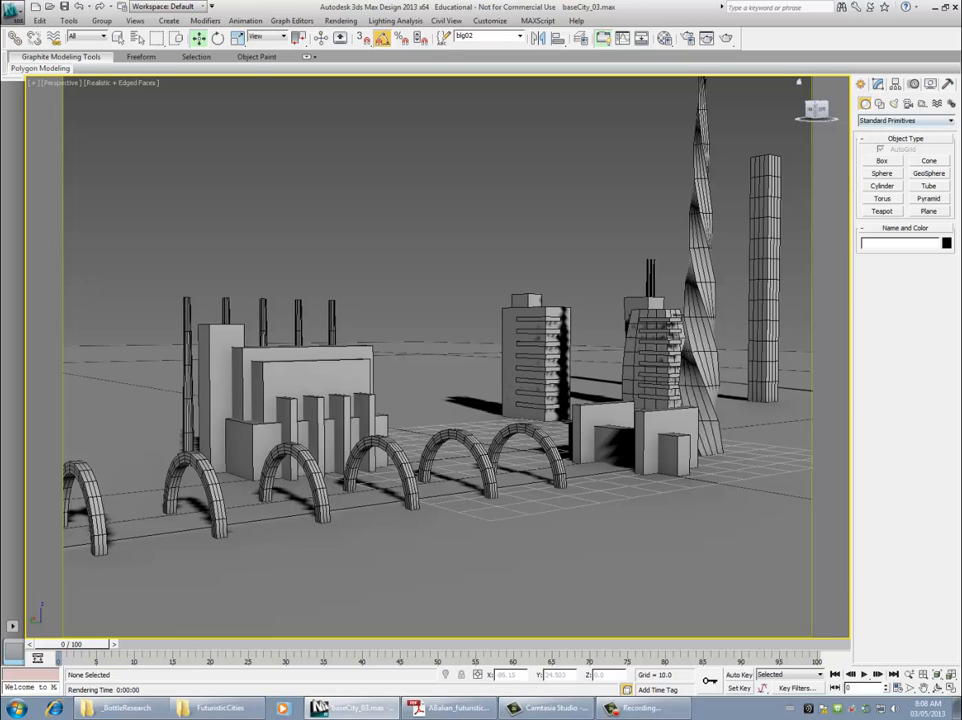
{"action": "left_click", "coordinate": [425, 708]}
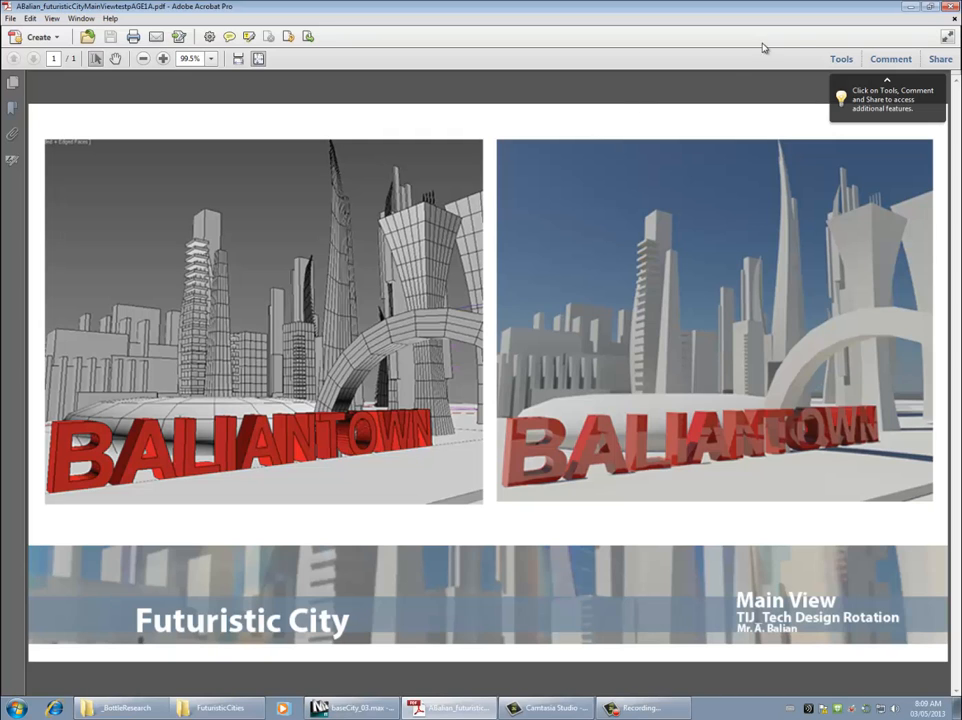
{"action": "left_click", "coordinate": [910, 9]}
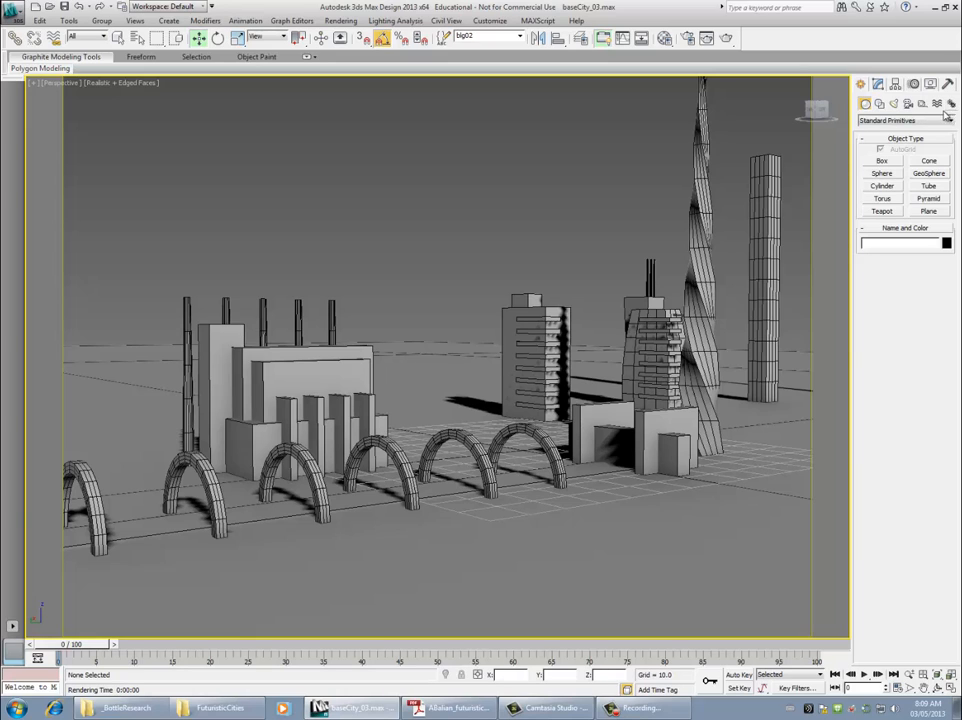
Create a Daylight system near the city center with the recommended Logarithmic Exposure Control and an orbital scale of about 139.5
{"action": "left_click", "coordinate": [952, 105]}
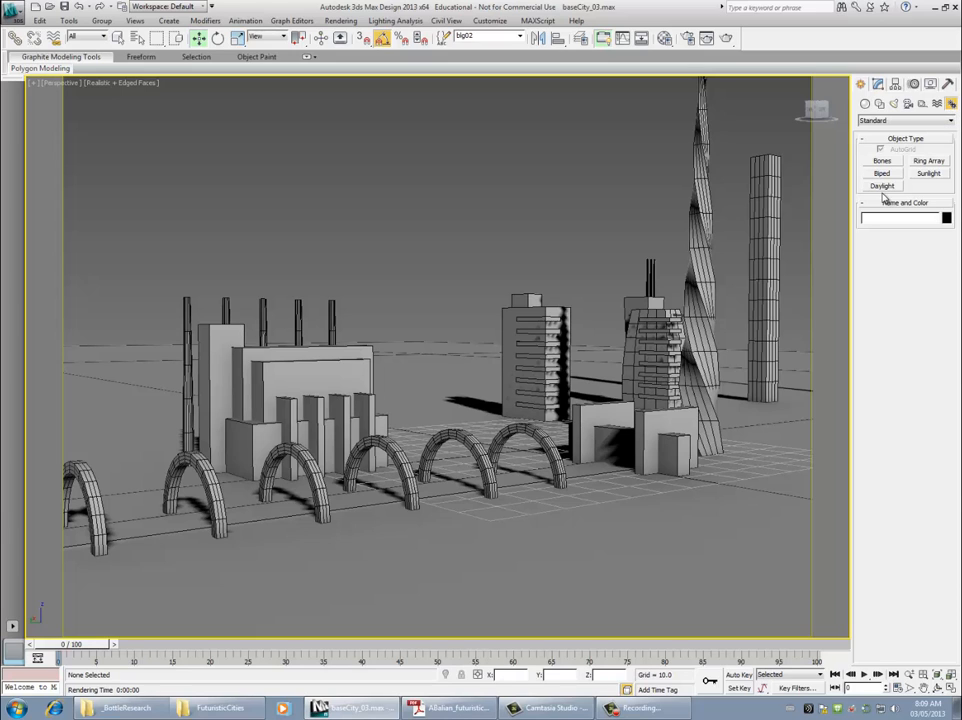
{"action": "left_click", "coordinate": [882, 186]}
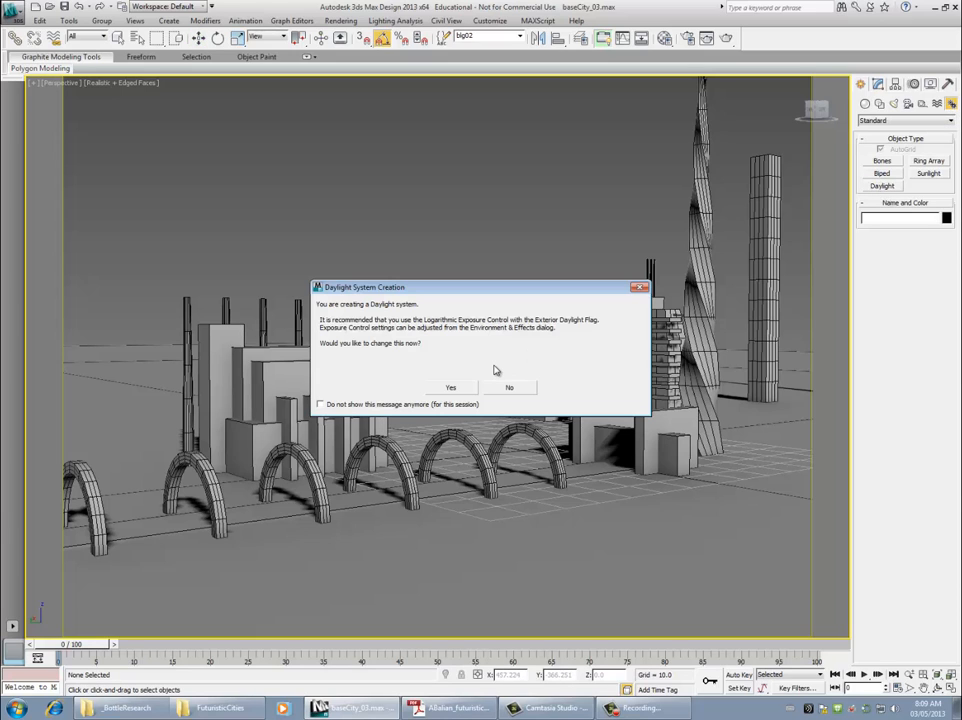
{"action": "left_click", "coordinate": [450, 386]}
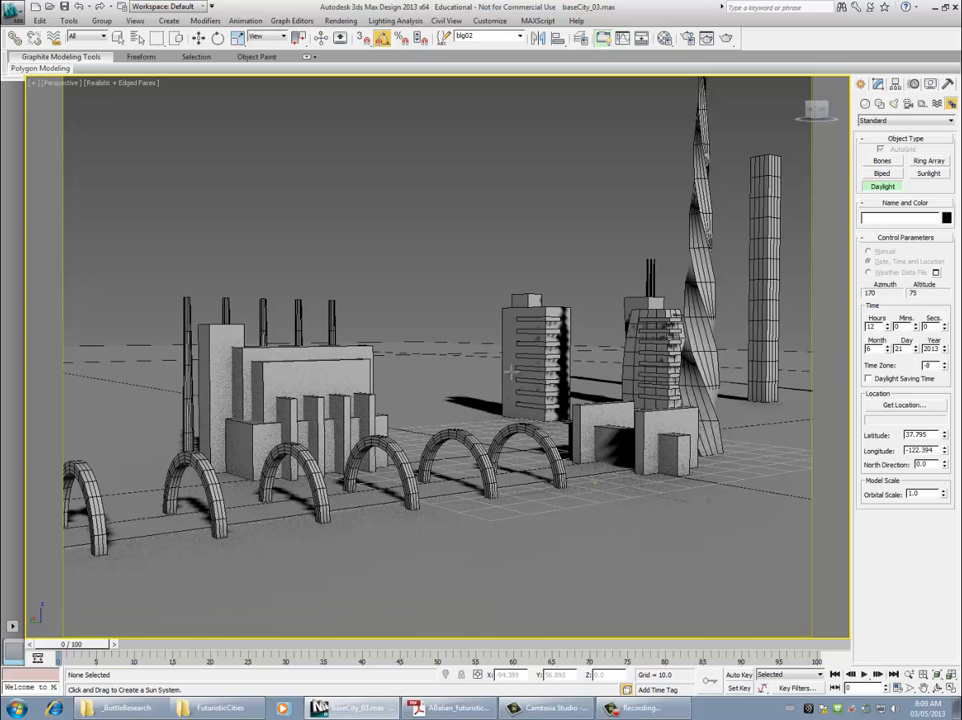
{"action": "left_click_drag", "start_coordinate": [511, 372], "coordinate": [505, 362]}
{"action": "left_click", "coordinate": [389, 86]}
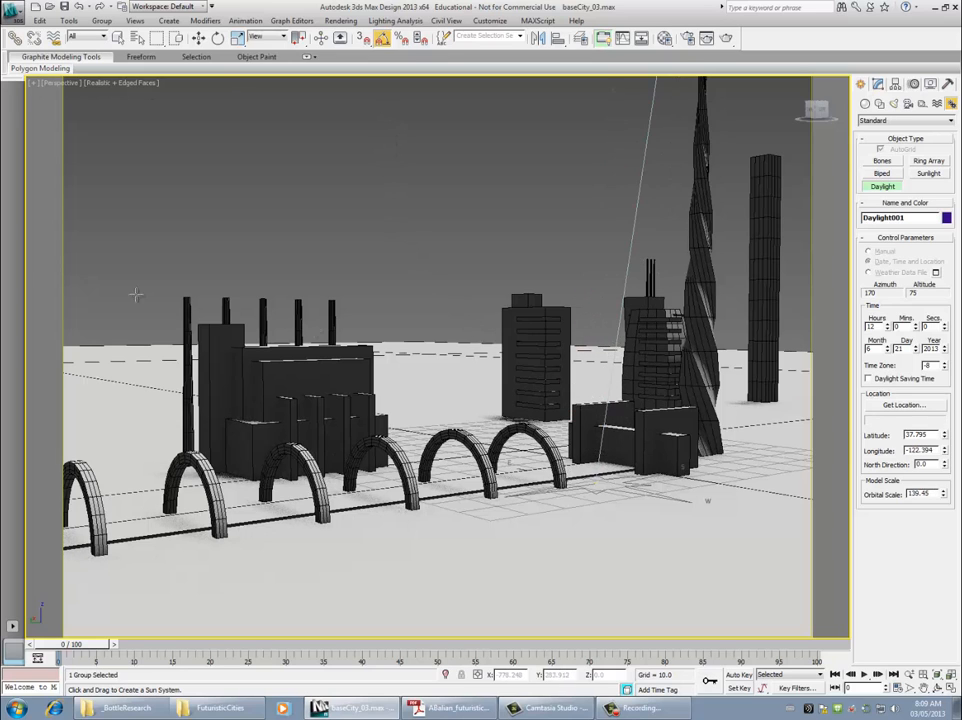
{"action": "left_click", "coordinate": [2, 207]}
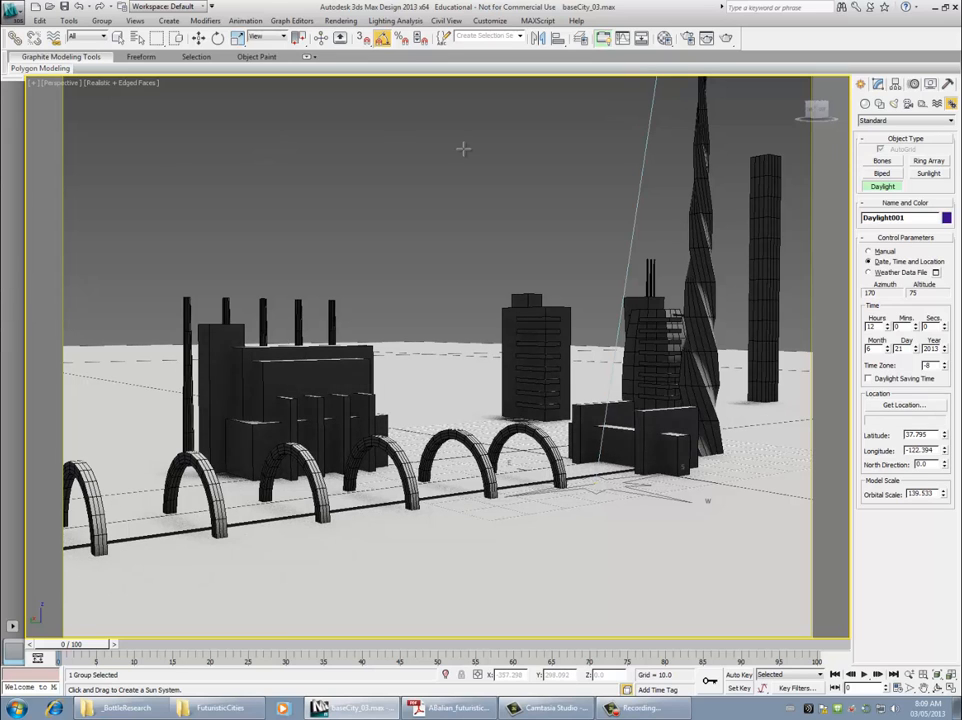
{"action": "scroll", "coordinate": [527, 236], "scroll_direction": "down", "scroll_amount": 5}
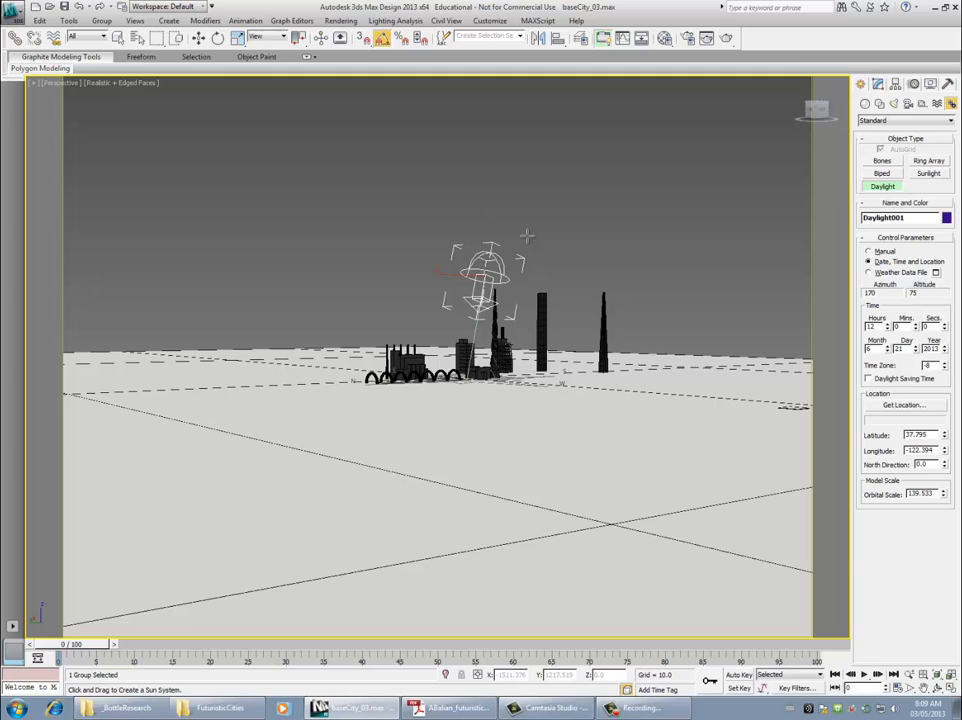
{"action": "scroll", "coordinate": [527, 236], "scroll_direction": "up", "scroll_amount": 3}
{"action": "right_click", "coordinate": [543, 200]}
{"action": "left_click", "coordinate": [574, 187]}
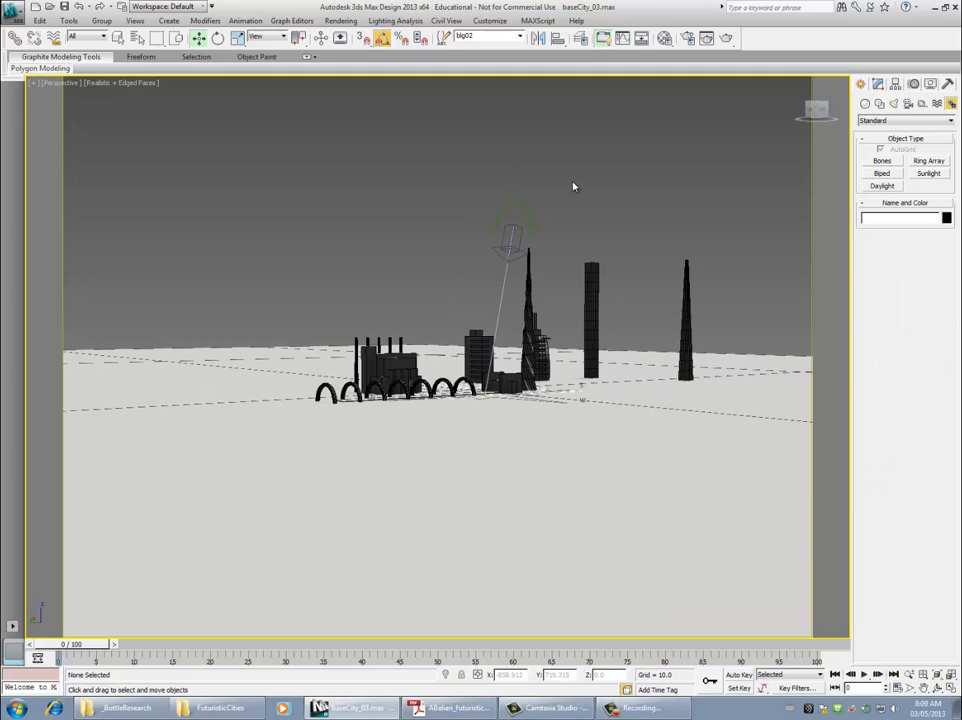
Select the Daylight001 light and set its position control to Manual
{"action": "left_click", "coordinate": [511, 204]}
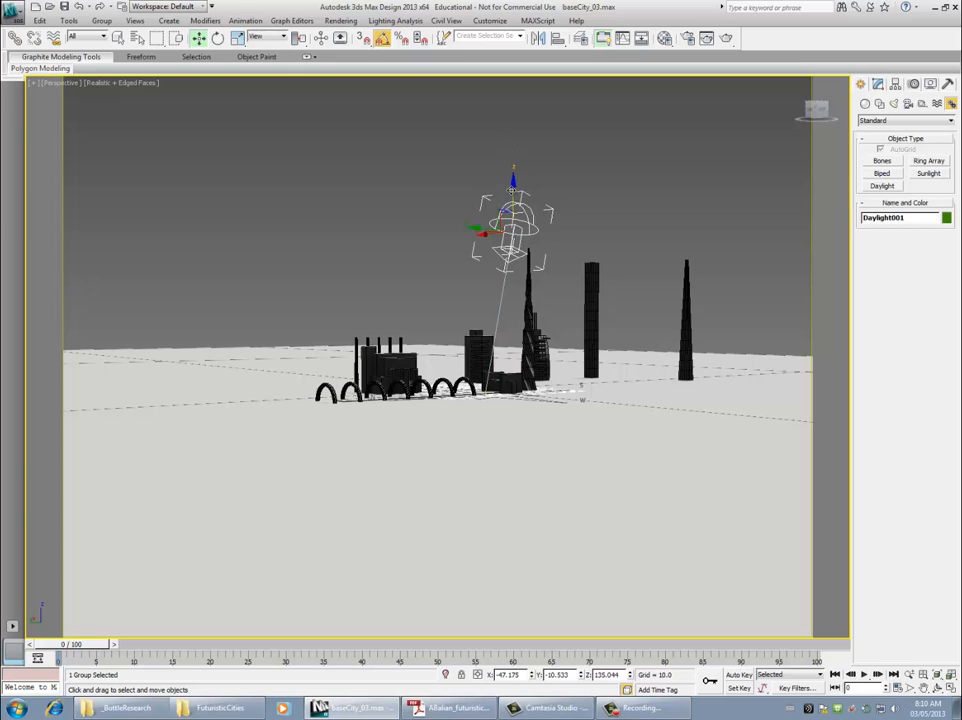
{"action": "left_click", "coordinate": [475, 233]}
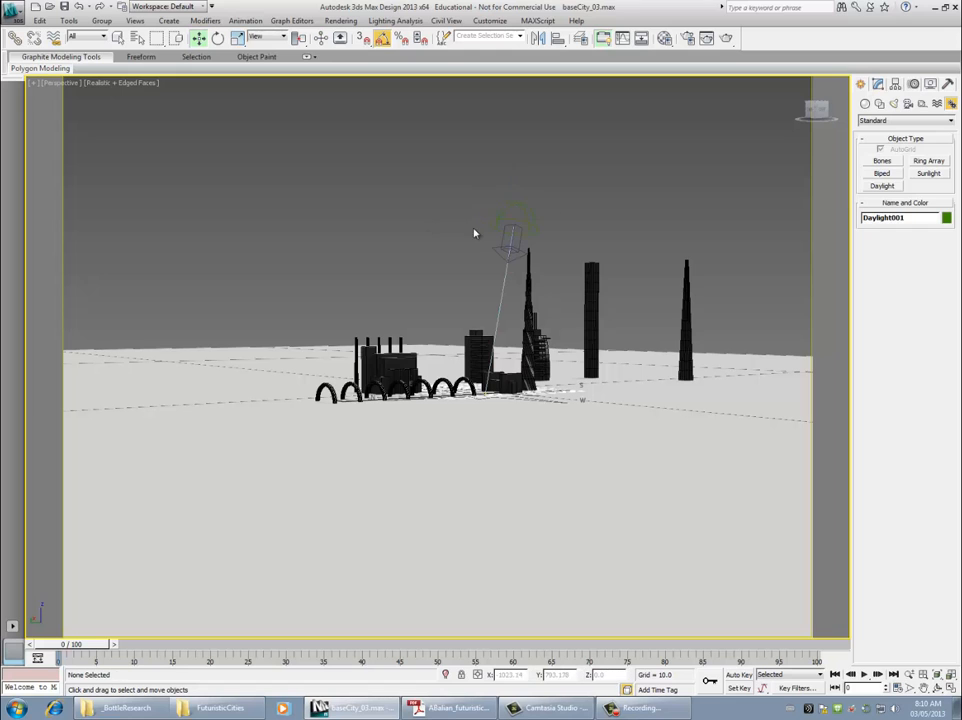
{"action": "left_click", "coordinate": [527, 211]}
{"action": "middle_click_drag", "start_coordinate": [581, 216], "coordinate": [571, 238], "text": "alt"}
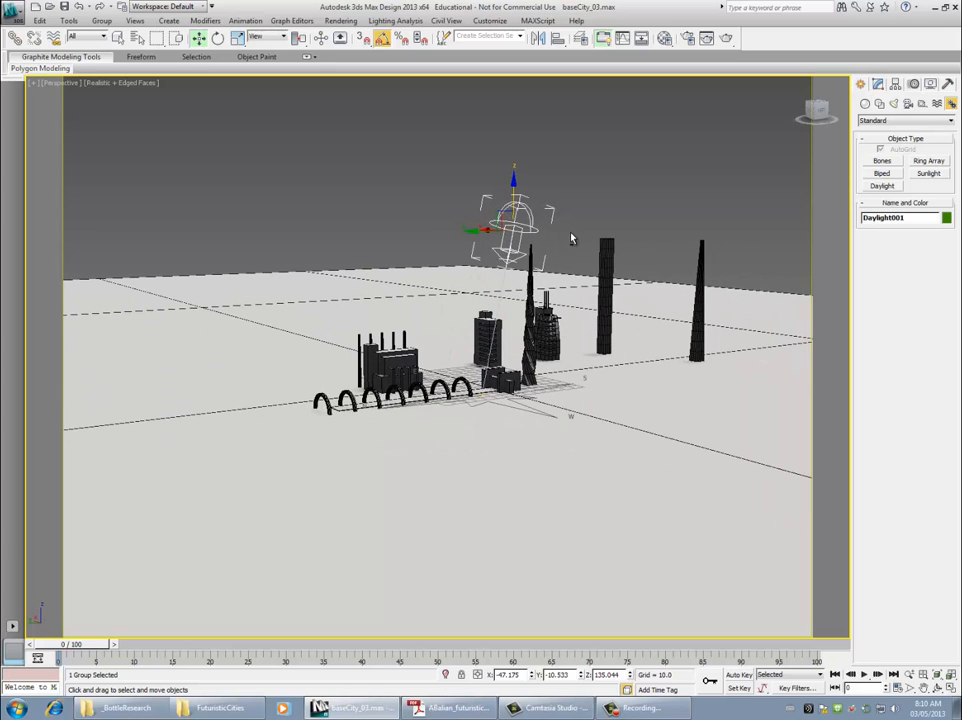
{"action": "left_click", "coordinate": [881, 86]}
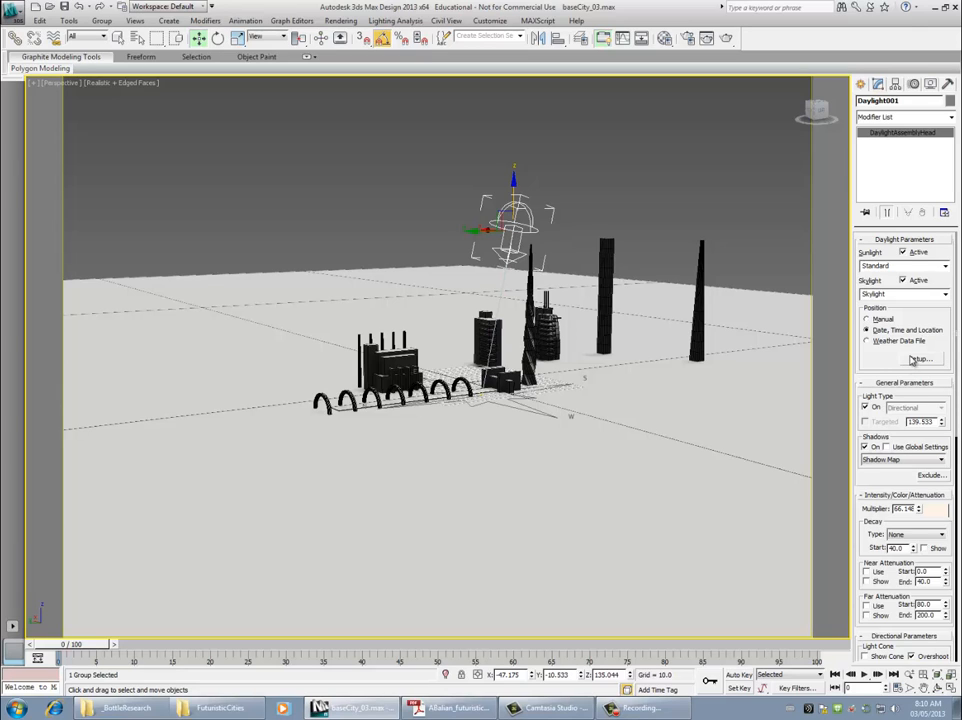
{"action": "left_click", "coordinate": [866, 319]}
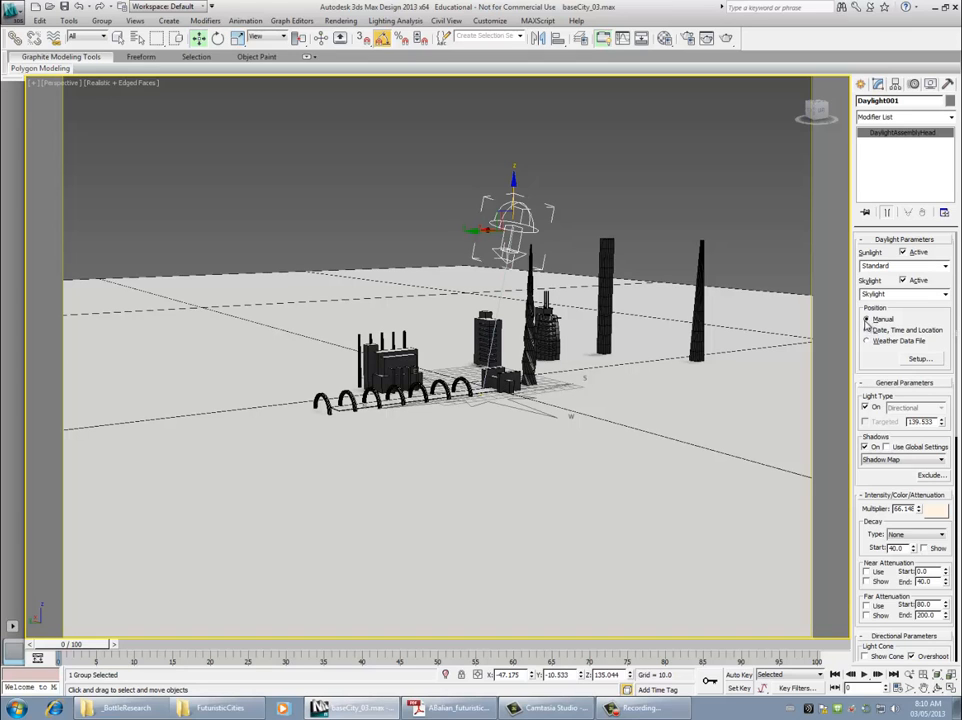
Move the daylight head up and off to the side of the city, to about X -118, Y -119, Z 219
{"action": "left_click_drag", "start_coordinate": [513, 183], "coordinate": [513, 95]}
{"action": "left_click_drag", "start_coordinate": [471, 131], "coordinate": [491, 172]}
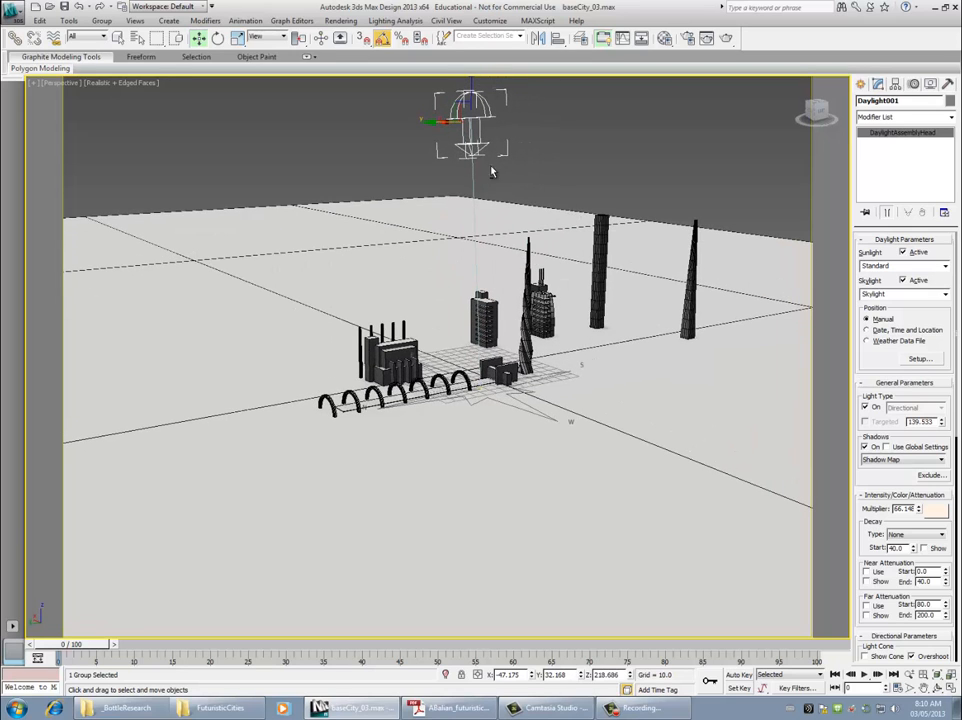
{"action": "left_click_drag", "start_coordinate": [429, 121], "coordinate": [442, 121]}
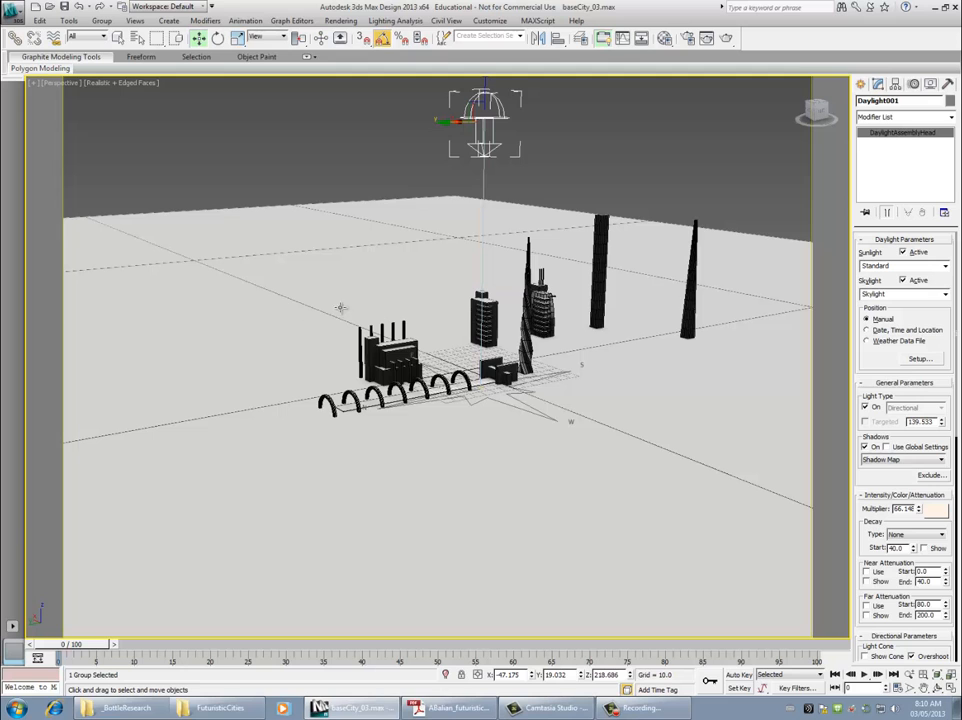
{"action": "middle_click_drag", "start_coordinate": [465, 158], "coordinate": [440, 125], "text": "alt"}
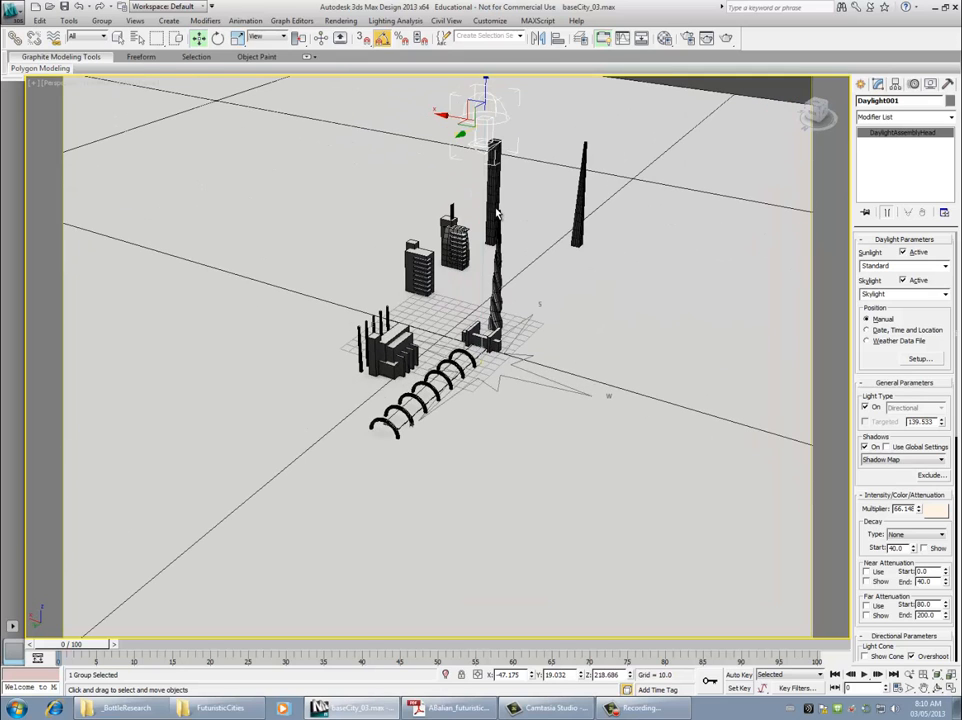
{"action": "left_click_drag", "start_coordinate": [461, 133], "coordinate": [620, 103]}
{"action": "scroll", "coordinate": [645, 167], "scroll_direction": "up", "scroll_amount": 3}
{"action": "scroll", "coordinate": [643, 166], "scroll_direction": "down", "scroll_amount": 5}
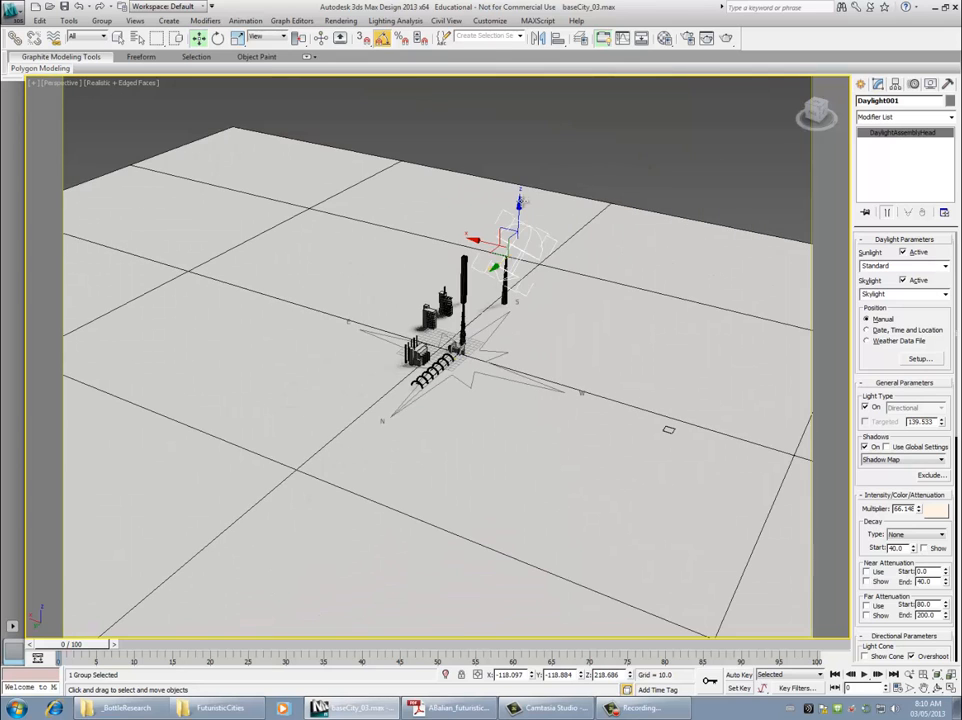
{"action": "left_click", "coordinate": [388, 155]}
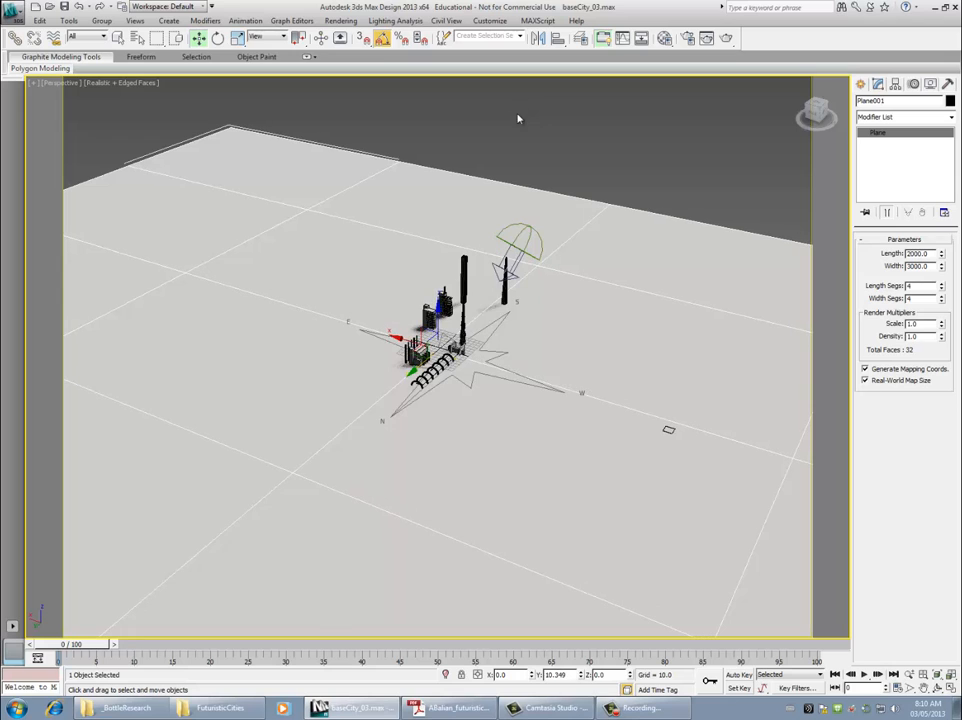
{"action": "left_click_drag", "start_coordinate": [518, 119], "coordinate": [514, 122]}
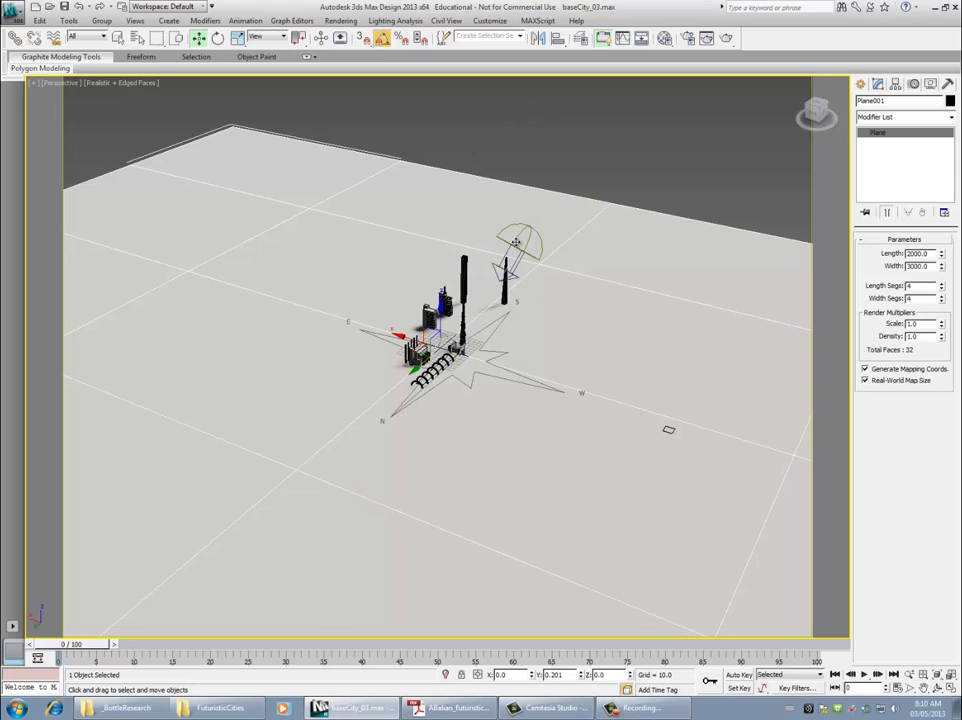
{"action": "left_click", "coordinate": [588, 173]}
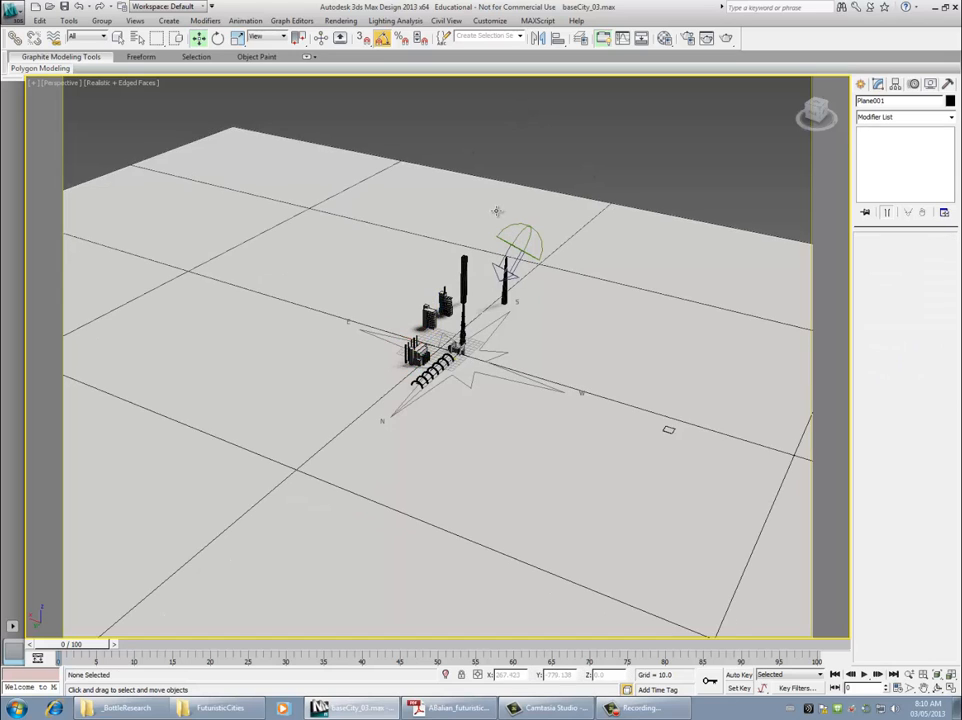
Reselect the daylight head and raise it high above the city, to a height of about Z 542
{"action": "middle_click_drag", "start_coordinate": [499, 210], "coordinate": [507, 183], "text": "alt"}
{"action": "left_click", "coordinate": [514, 228]}
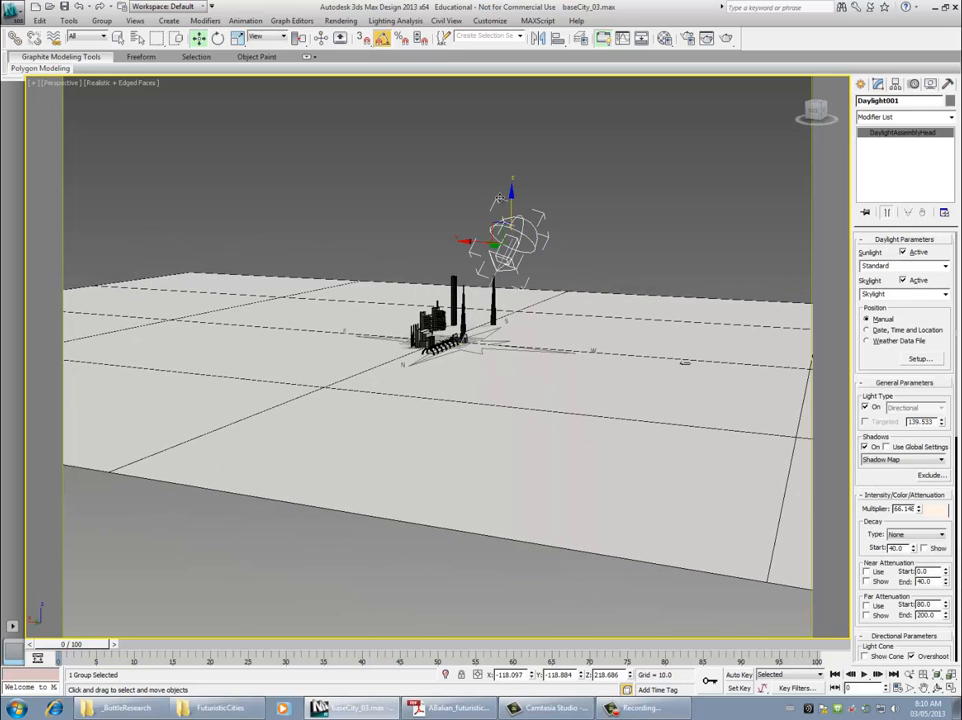
{"action": "left_click_drag", "start_coordinate": [512, 235], "coordinate": [500, 270]}
{"action": "middle_click_drag", "start_coordinate": [500, 270], "coordinate": [458, 270], "text": "alt"}
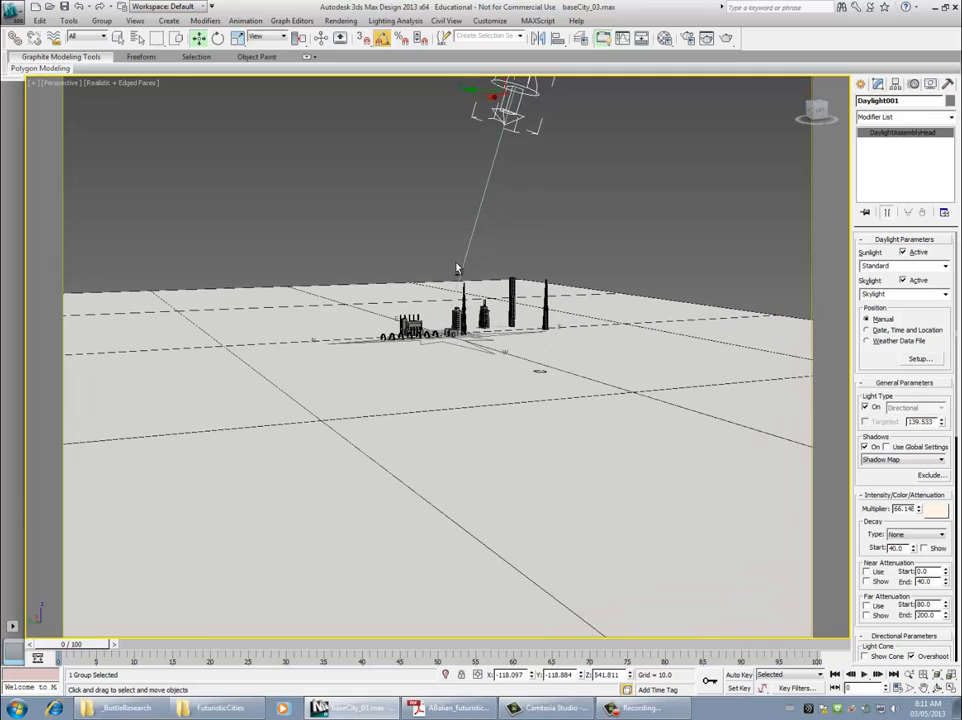
Set the daylight system's sunlight type to mr Sun
{"action": "scroll", "coordinate": [480, 271], "scroll_direction": "down", "scroll_amount": 5}
{"action": "scroll", "coordinate": [480, 271], "scroll_direction": "up", "scroll_amount": 8}
{"action": "scroll", "coordinate": [480, 270], "scroll_direction": "up", "scroll_amount": 3}
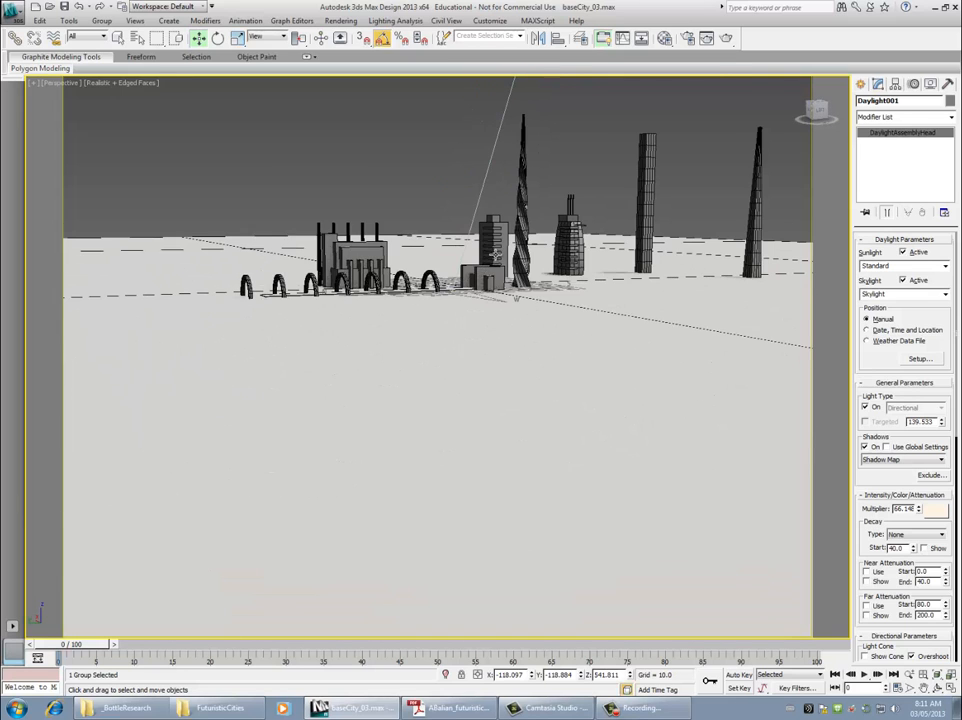
{"action": "scroll", "coordinate": [516, 253], "scroll_direction": "up", "scroll_amount": 4}
{"action": "middle_click_drag", "start_coordinate": [516, 253], "coordinate": [480, 308]}
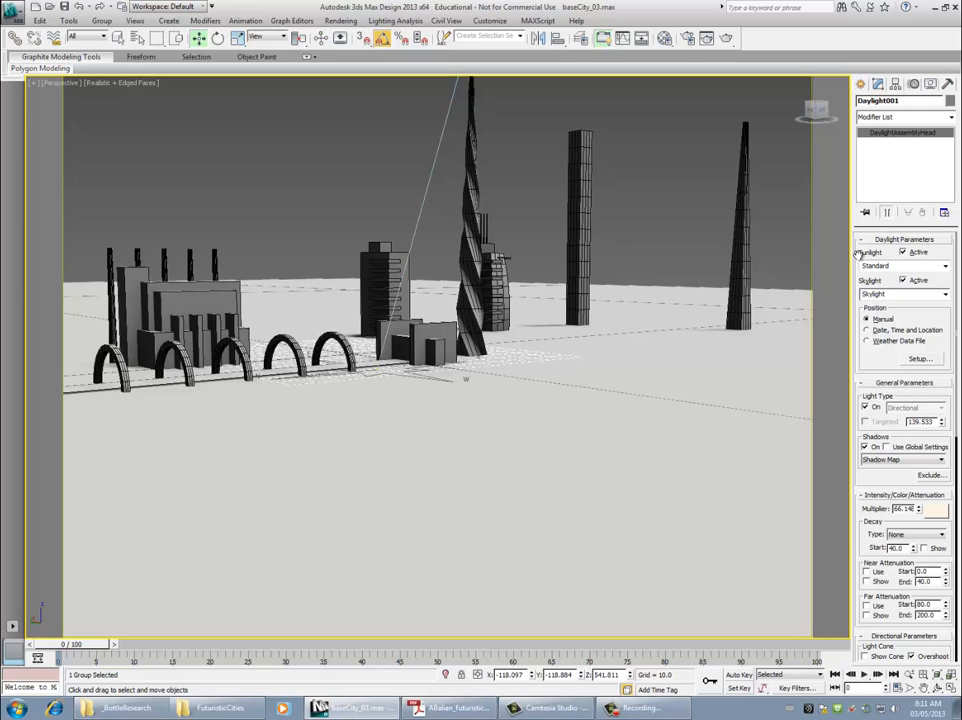
{"action": "left_click", "coordinate": [943, 266]}
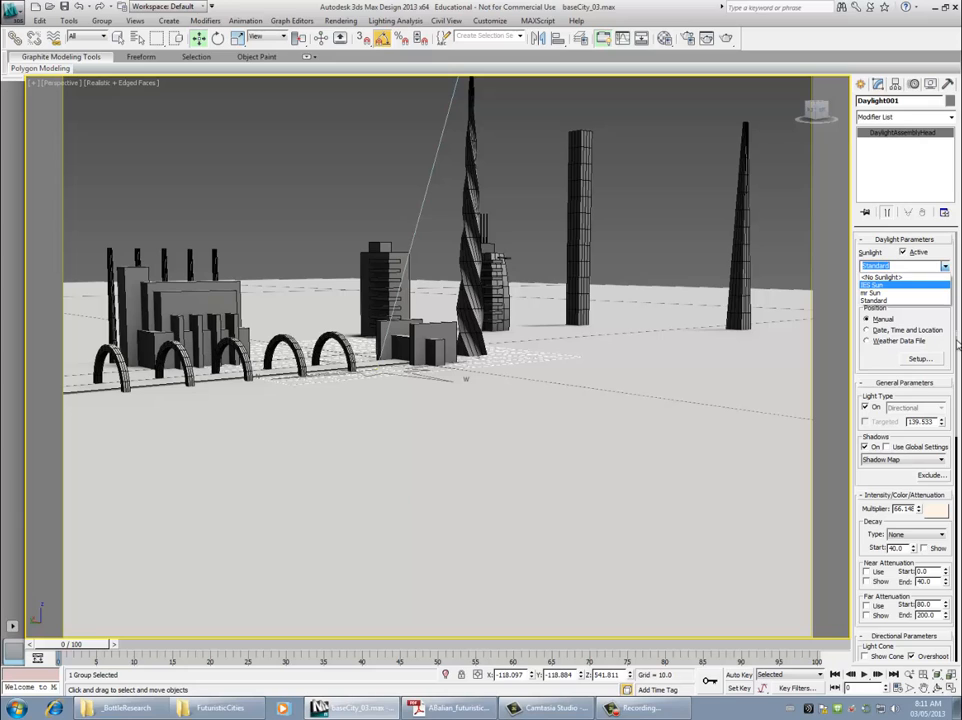
{"action": "left_click", "coordinate": [875, 300]}
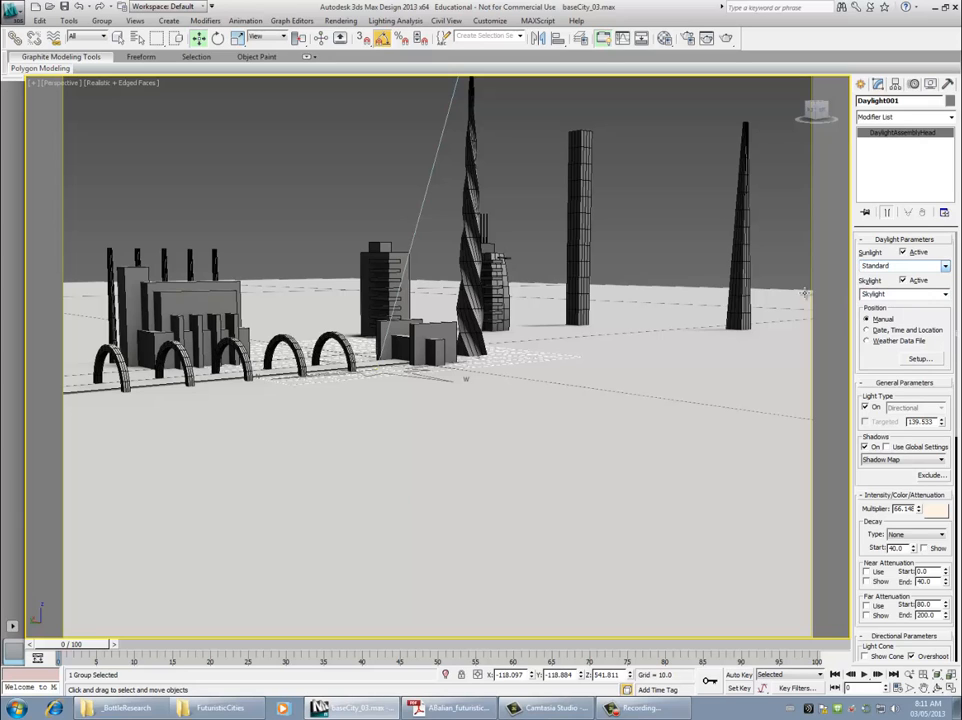
{"action": "left_click", "coordinate": [884, 266]}
{"action": "left_click", "coordinate": [944, 266]}
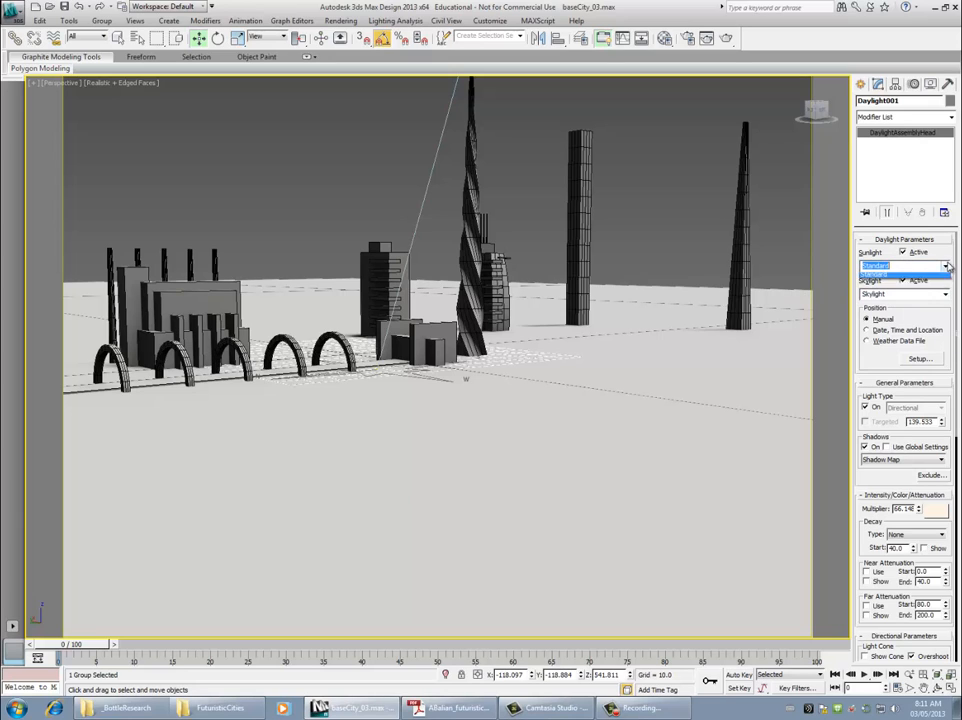
{"action": "left_click", "coordinate": [882, 292]}
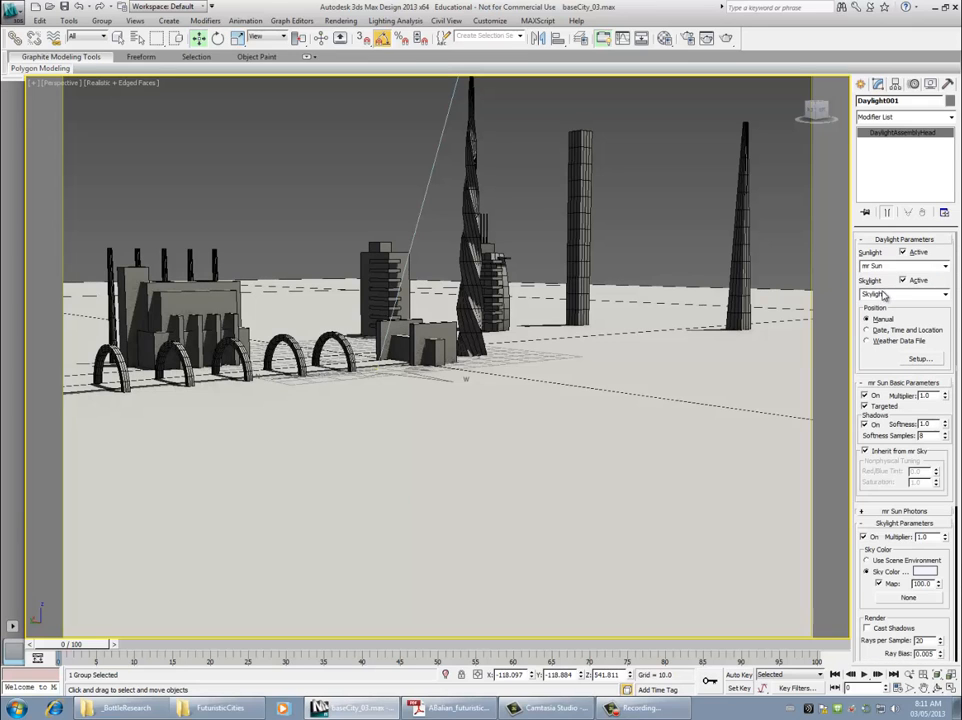
Set the daylight's skylight type to mr Sky and accept adding the mr Physical Sky environment map
{"action": "left_click", "coordinate": [946, 298]}
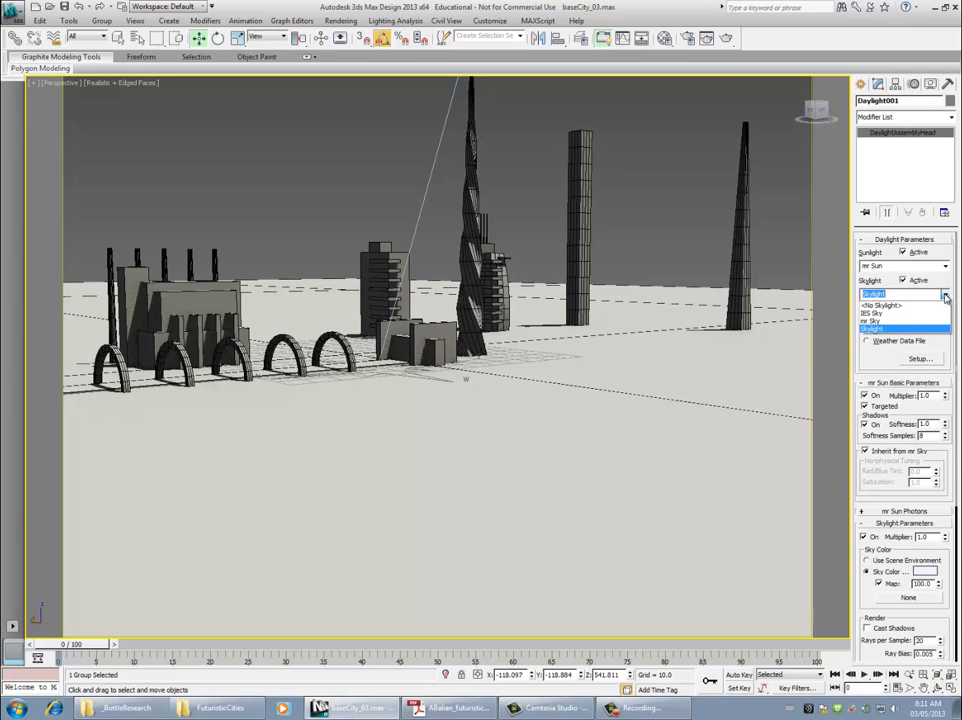
{"action": "left_click", "coordinate": [873, 318]}
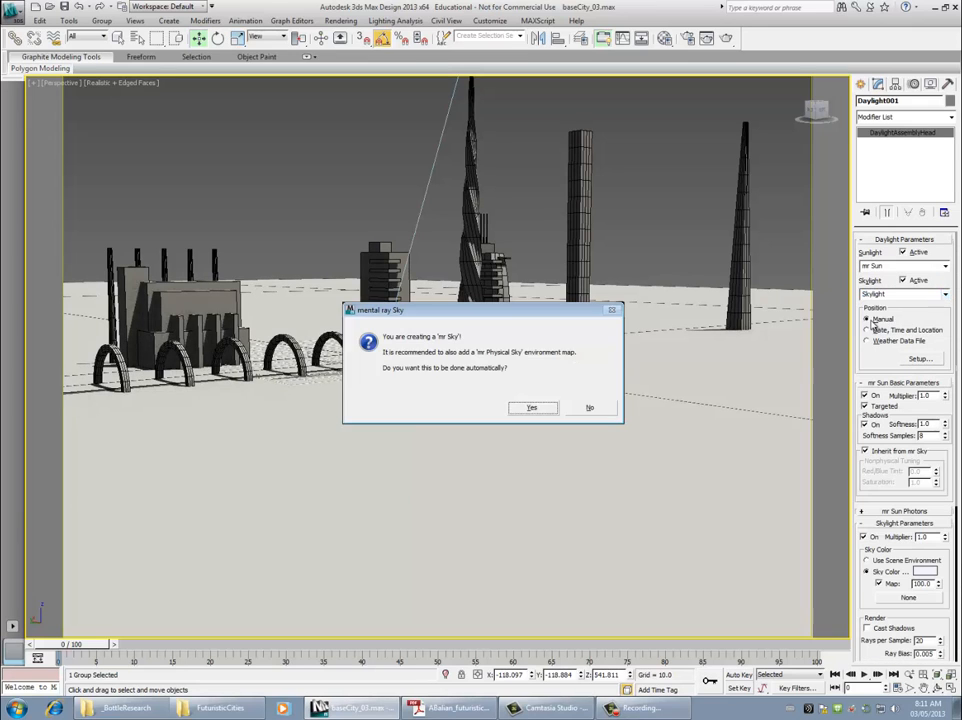
{"action": "left_click", "coordinate": [532, 407]}
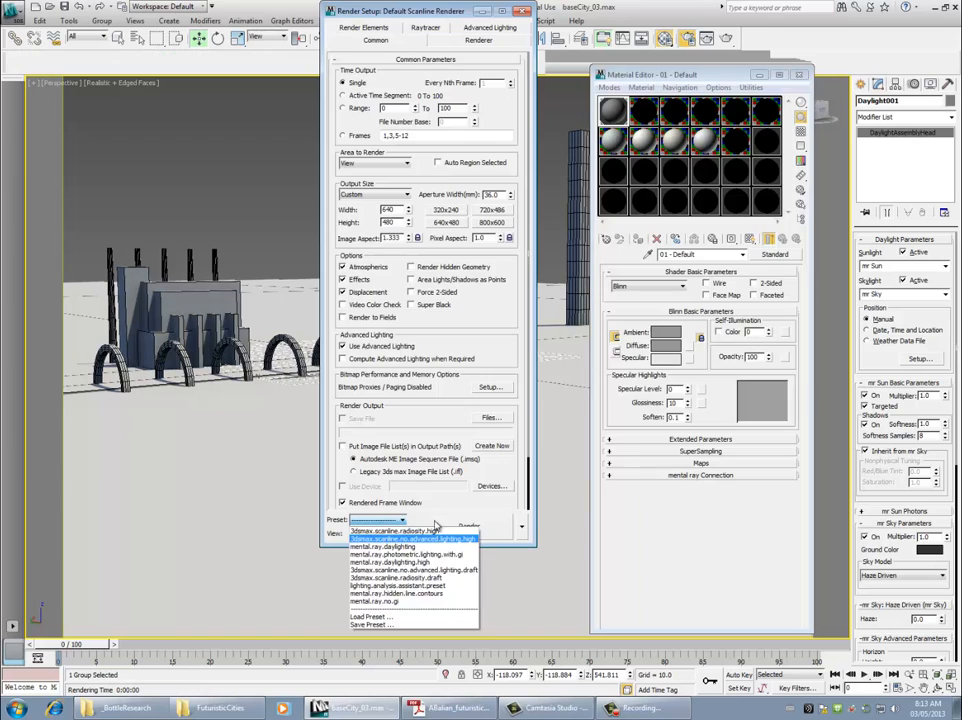
Load the mental.ray.daylighting.high render preset with all its categories
{"action": "left_click", "coordinate": [431, 497]}
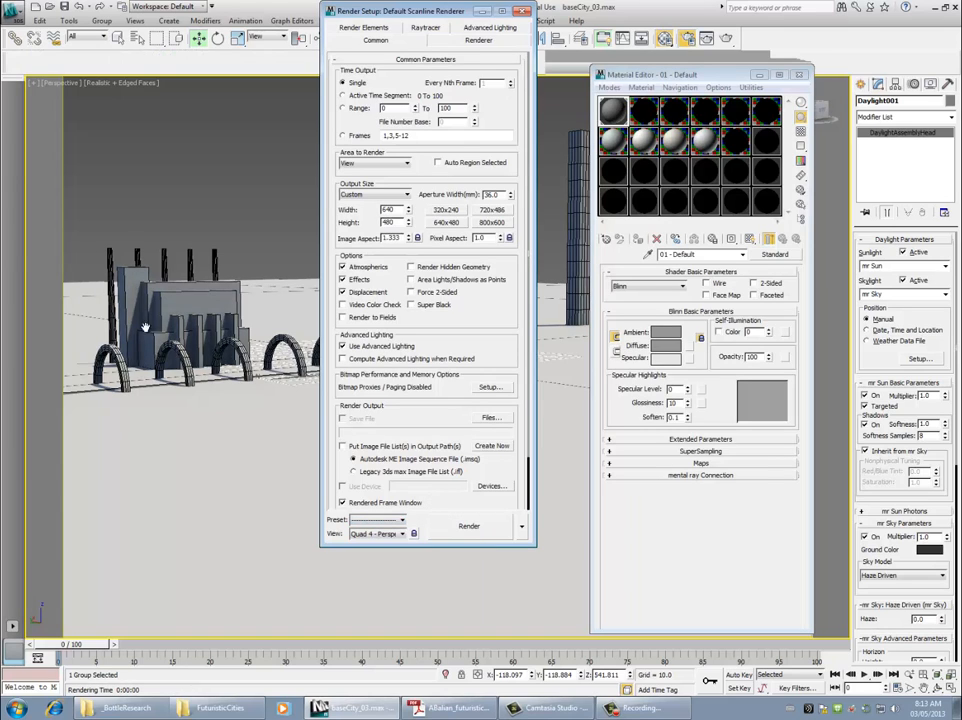
{"action": "left_click", "coordinate": [402, 520]}
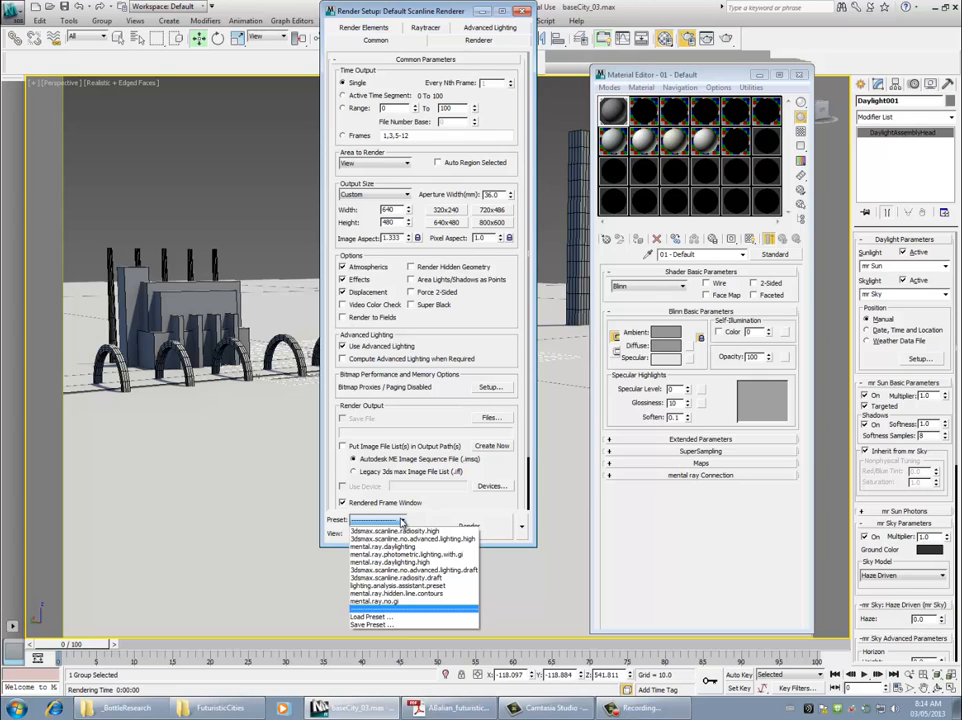
{"action": "left_click", "coordinate": [393, 563]}
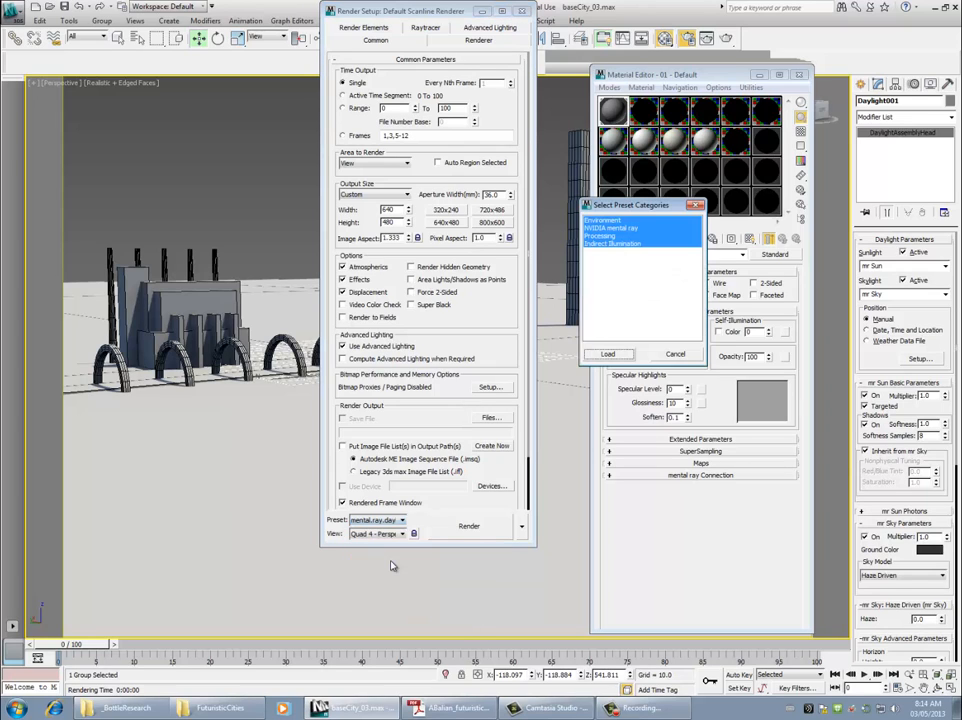
{"action": "left_click", "coordinate": [608, 355]}
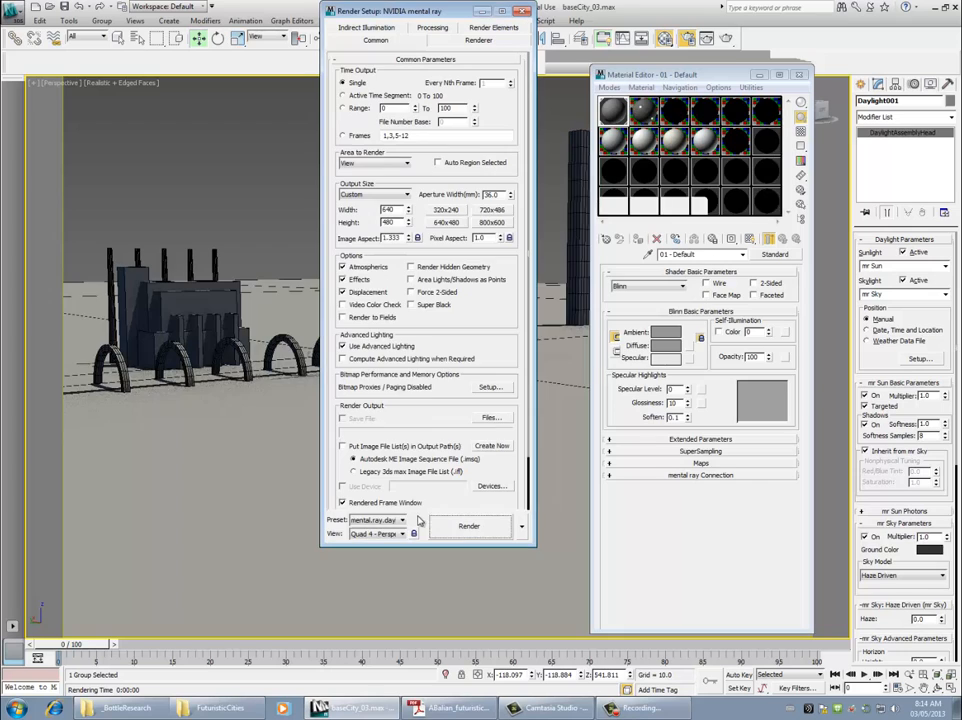
{"action": "left_click", "coordinate": [403, 521]}
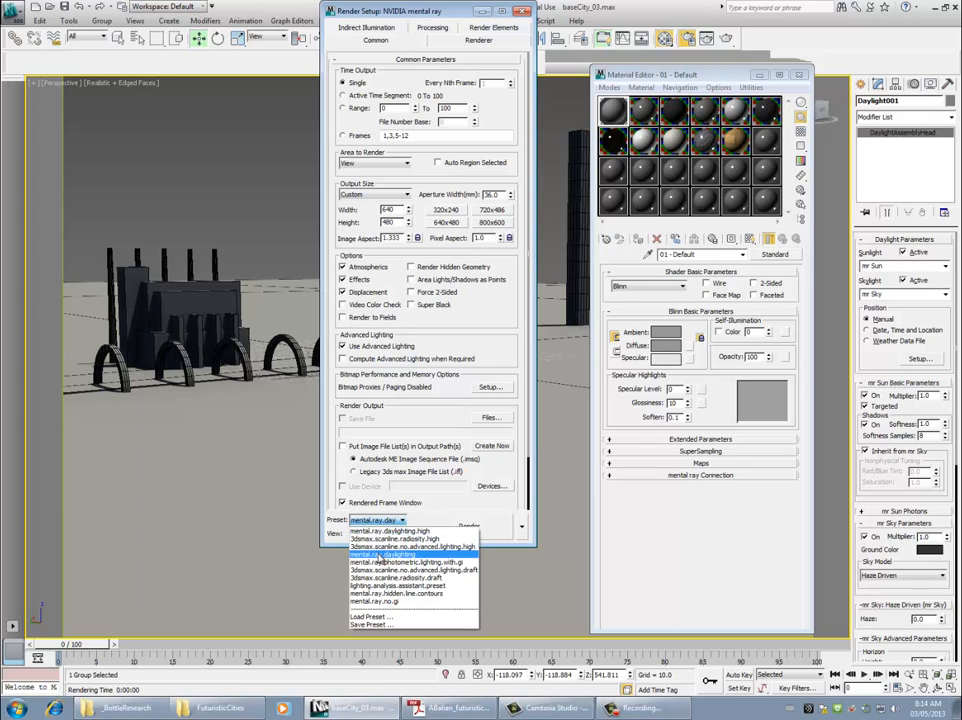
{"action": "left_click", "coordinate": [408, 540]}
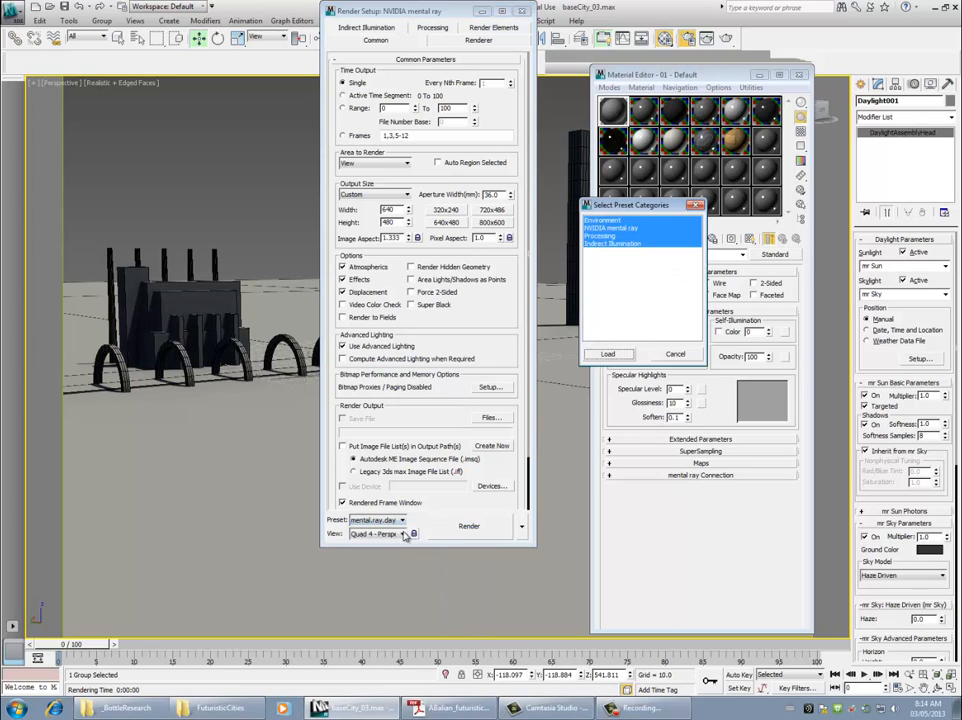
{"action": "left_click", "coordinate": [608, 355]}
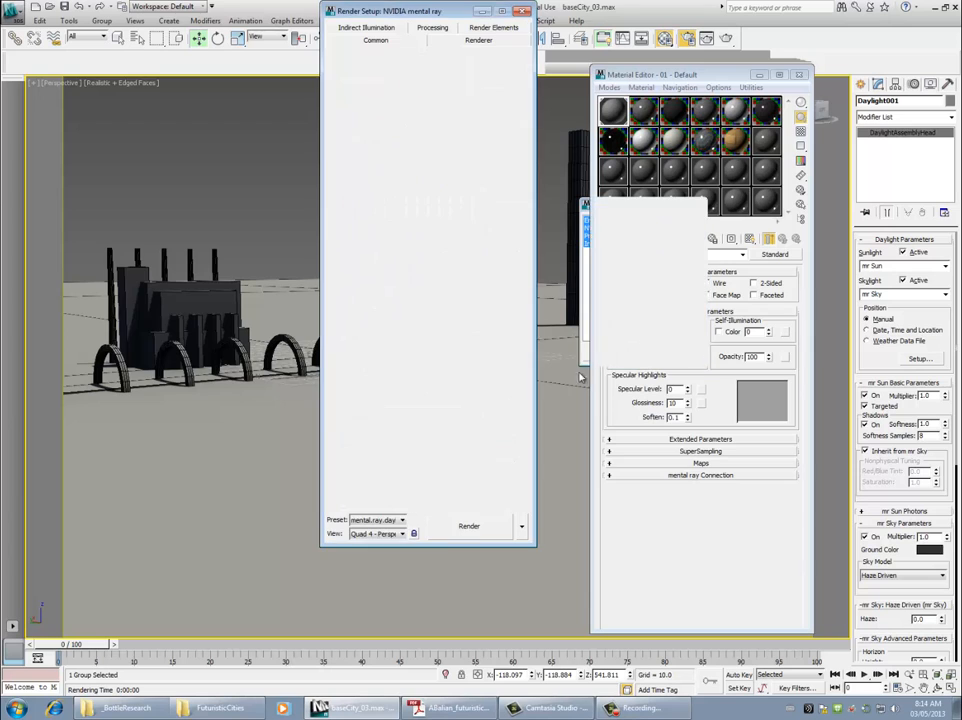
Test-render the Perspective view, stop the render partway, and clear away the render and Material Editor windows
{"action": "left_click", "coordinate": [458, 528]}
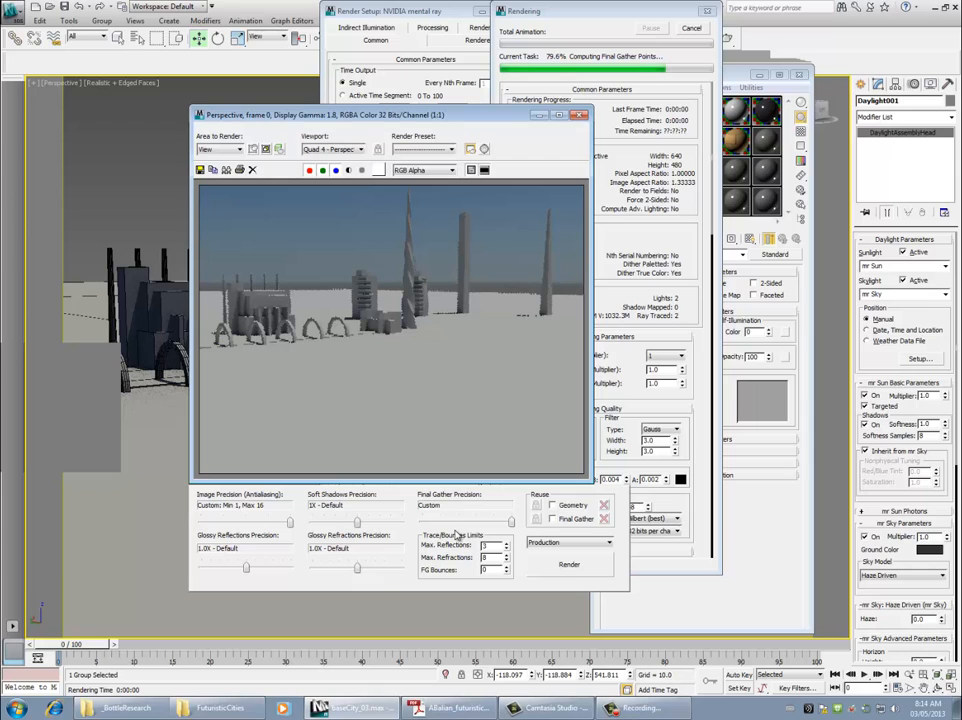
{"action": "left_click", "coordinate": [691, 27]}
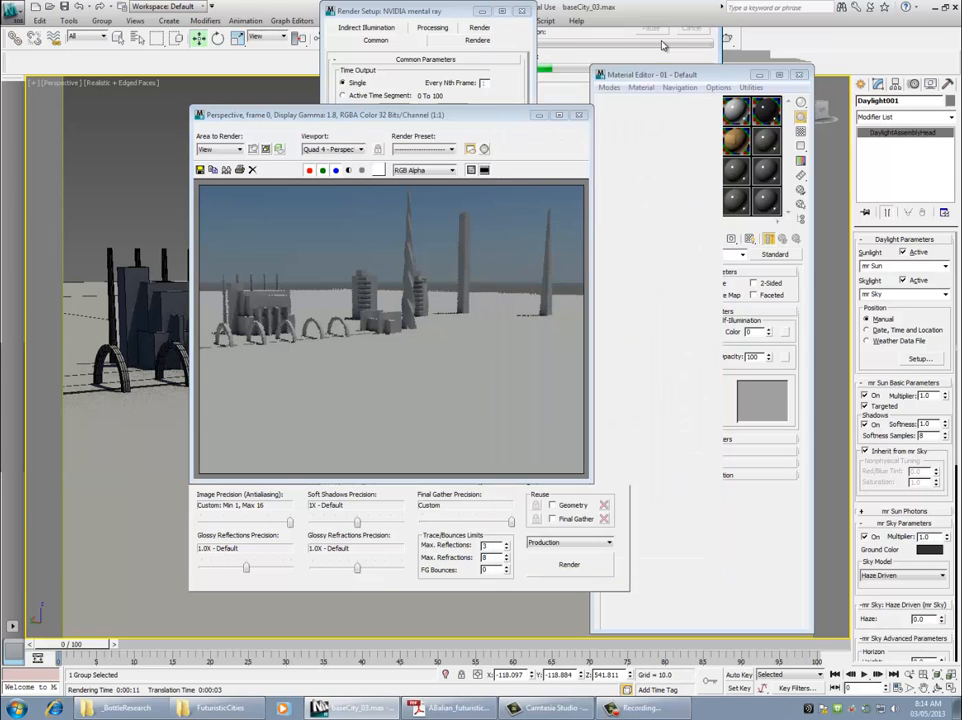
{"action": "left_click", "coordinate": [578, 114]}
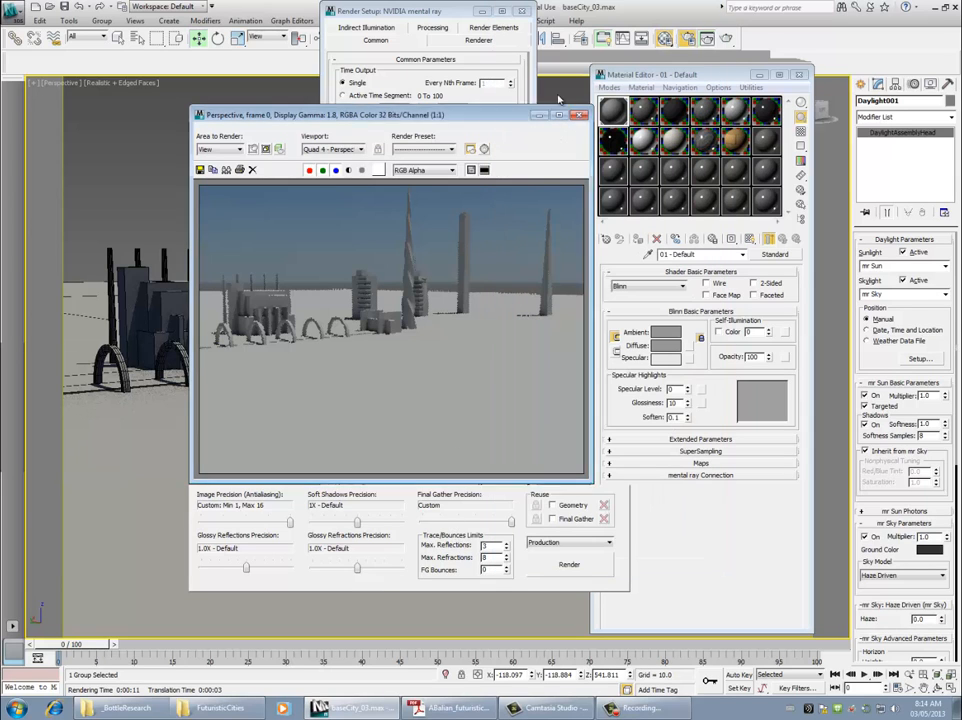
{"action": "left_click", "coordinate": [522, 11]}
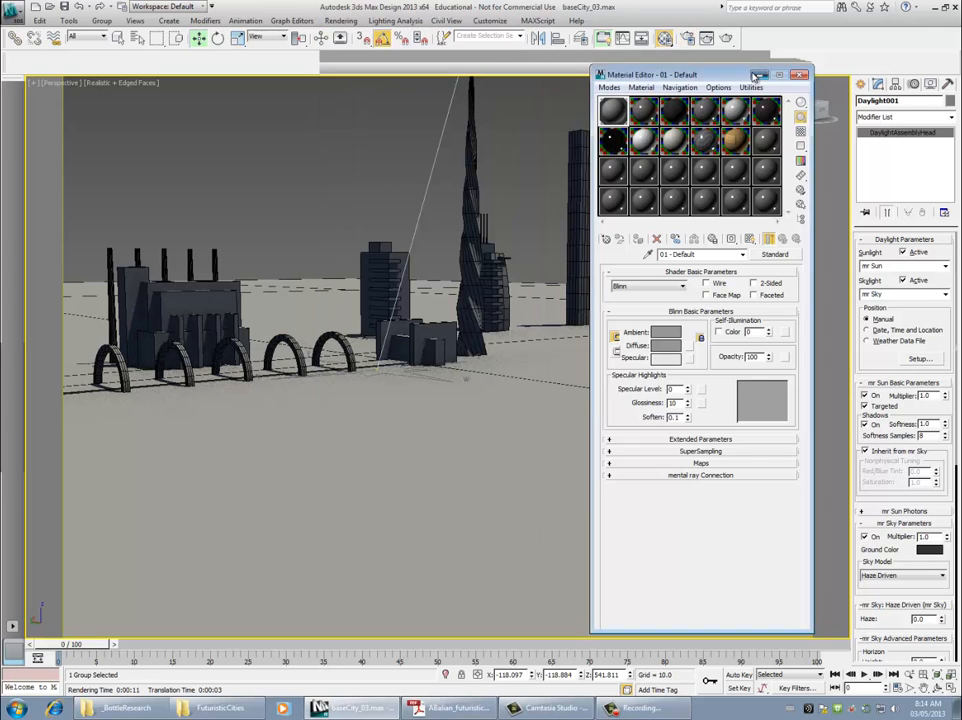
{"action": "left_click", "coordinate": [798, 74]}
Render a perspective view framed on the row of arches with the city buildings behind it
{"action": "left_click", "coordinate": [305, 278]}
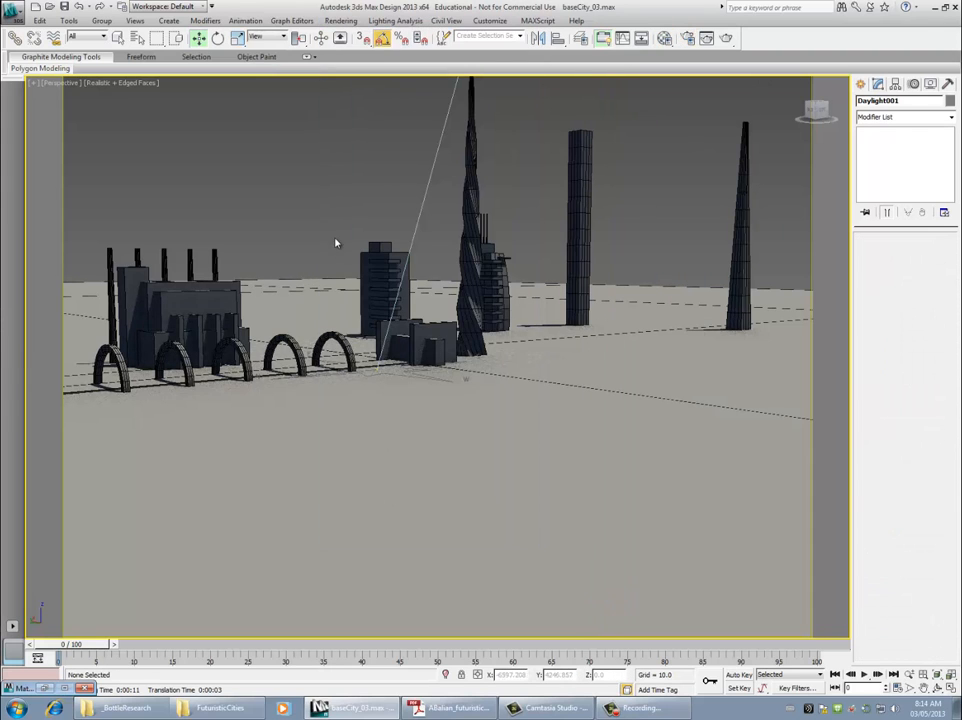
{"action": "scroll", "coordinate": [326, 236], "scroll_direction": "up", "scroll_amount": 6}
{"action": "scroll", "coordinate": [326, 243], "scroll_direction": "down", "scroll_amount": 3}
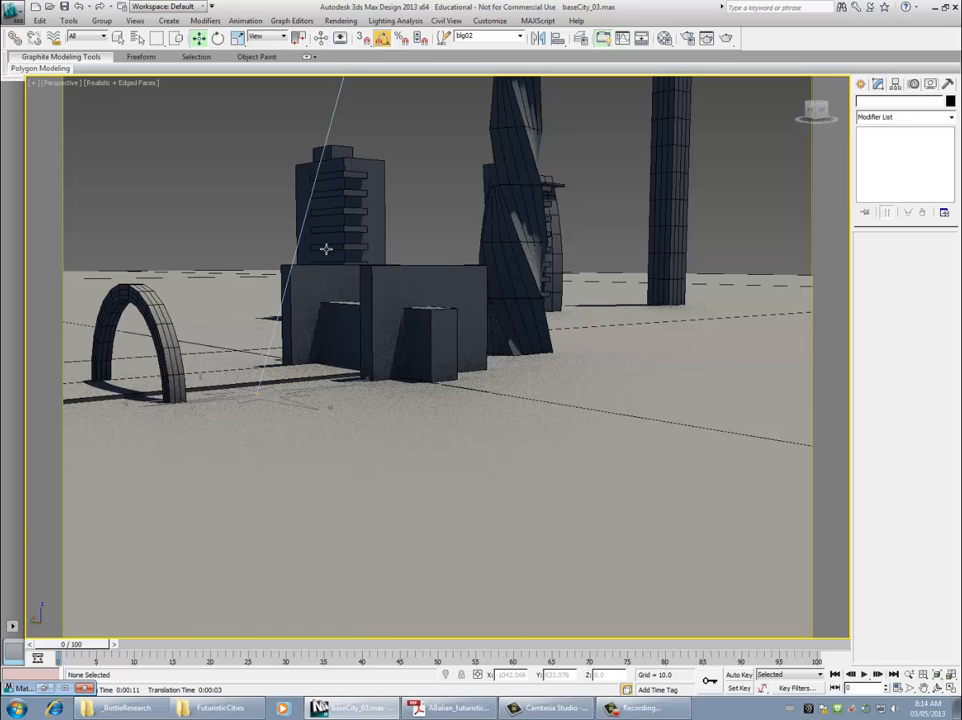
{"action": "mouse_move", "coordinate": [327, 249]}
{"action": "middle_mouse_down", "text": "alt"}
{"action": "mouse_move", "coordinate": [354, 251]}
{"action": "mouse_move", "coordinate": [341, 259]}
{"action": "middle_mouse_up", "text": "alt"}
{"action": "scroll", "coordinate": [339, 258], "scroll_direction": "up", "scroll_amount": 6}
{"action": "scroll", "coordinate": [338, 259], "scroll_direction": "down", "scroll_amount": 6}
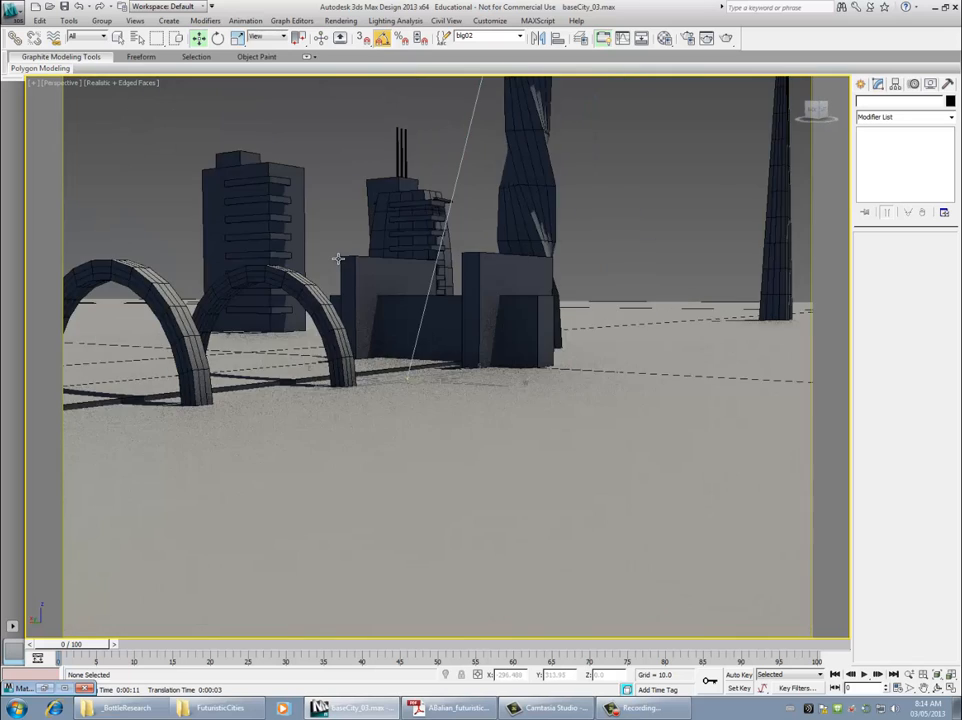
{"action": "middle_click_drag", "start_coordinate": [275, 258], "coordinate": [469, 255]}
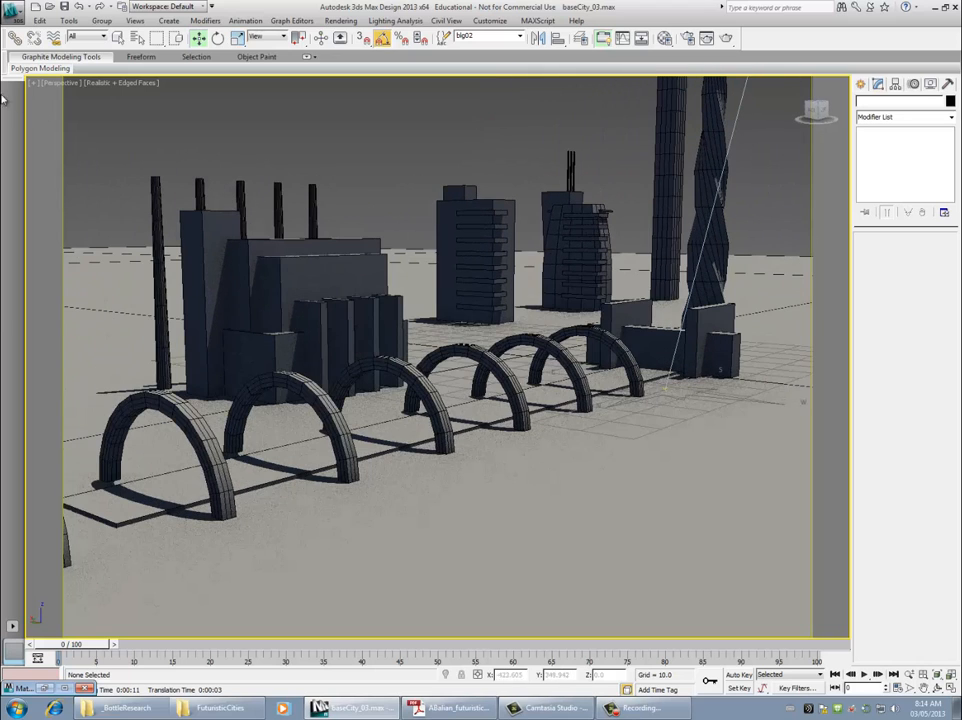
{"action": "left_click", "coordinate": [55, 82]}
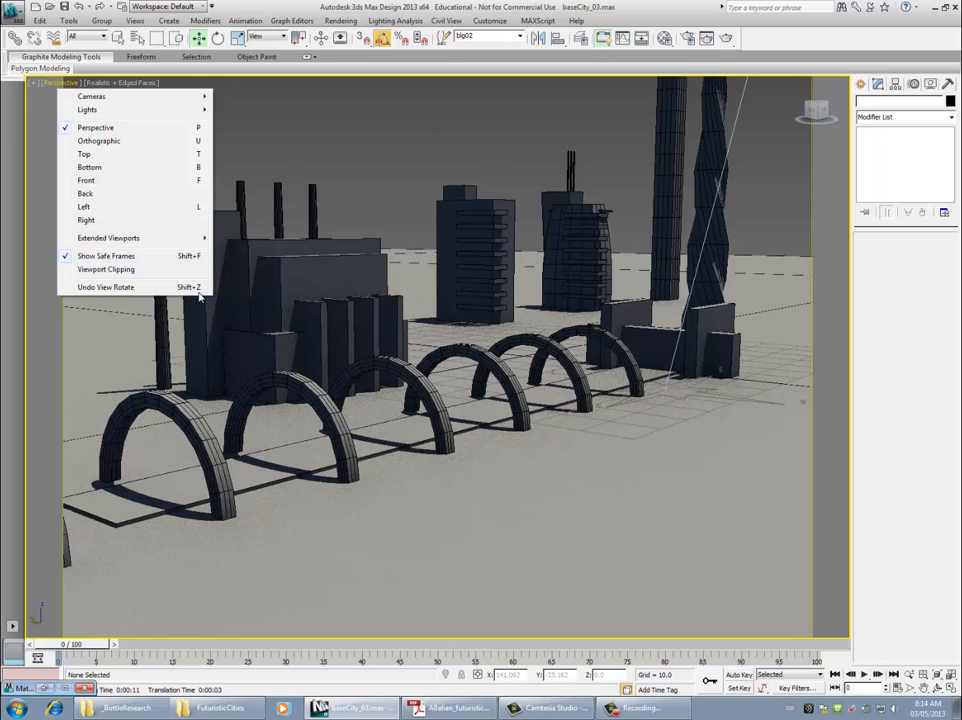
{"action": "left_click", "coordinate": [397, 146]}
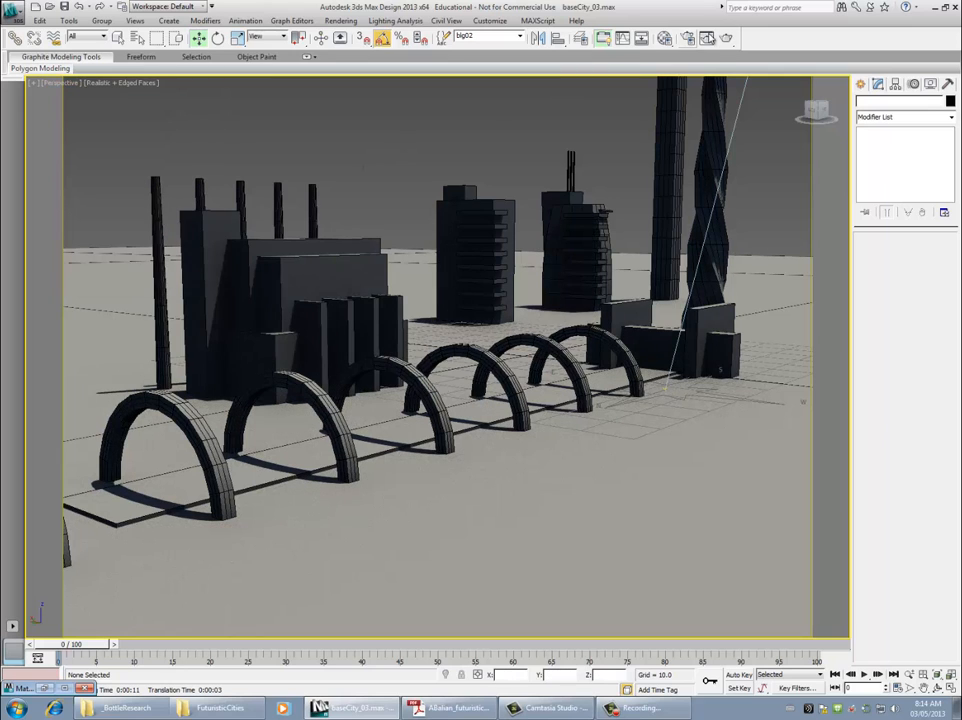
{"action": "left_click", "coordinate": [727, 39]}
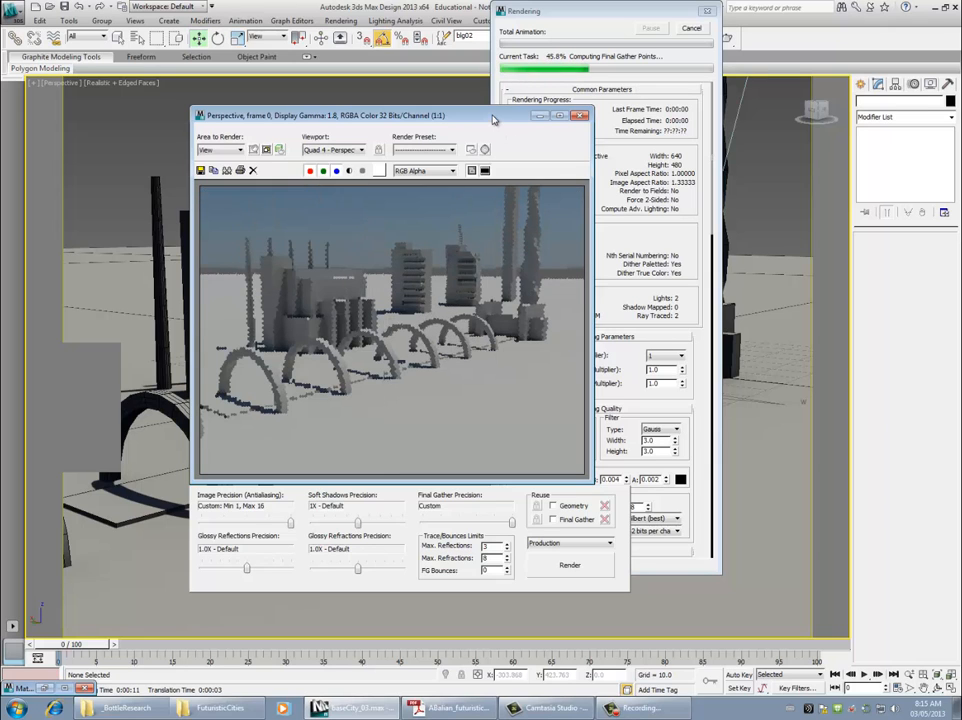
{"action": "left_click_drag", "start_coordinate": [492, 119], "coordinate": [455, 68]}
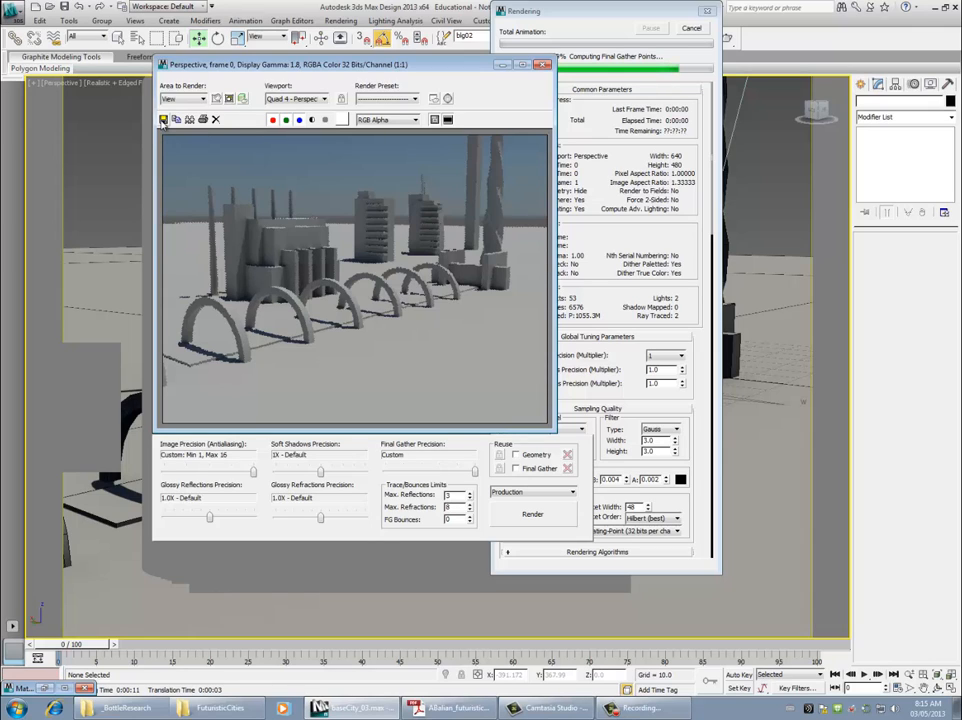
Switch to Adobe Acrobat to compare with the sample Main View page, and return to 3ds Max
{"action": "left_click", "coordinate": [446, 708]}
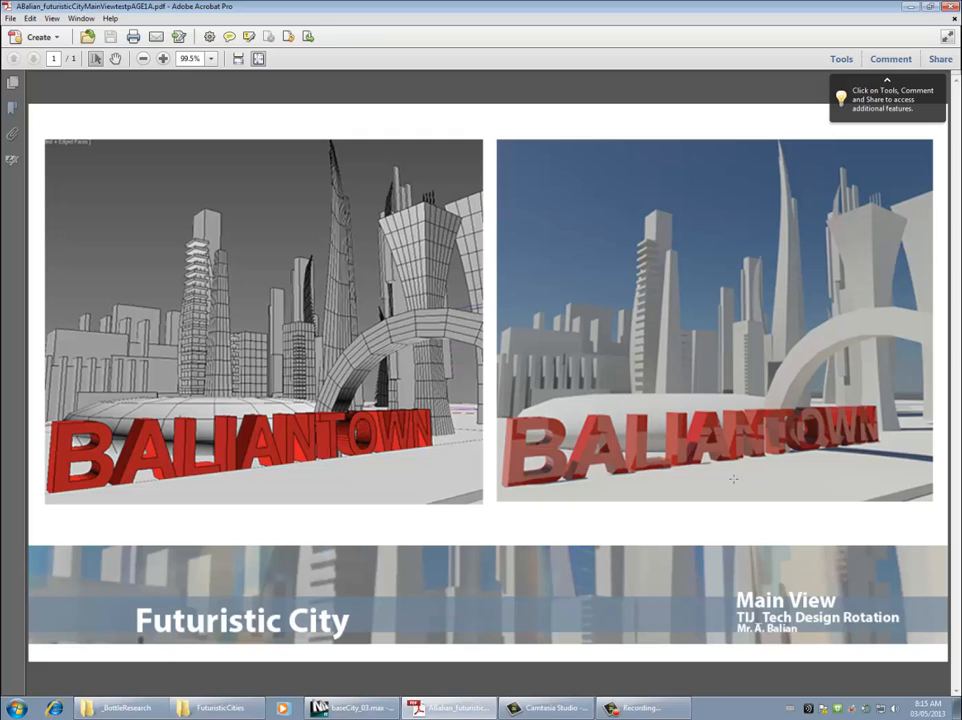
{"action": "left_click", "coordinate": [912, 15]}
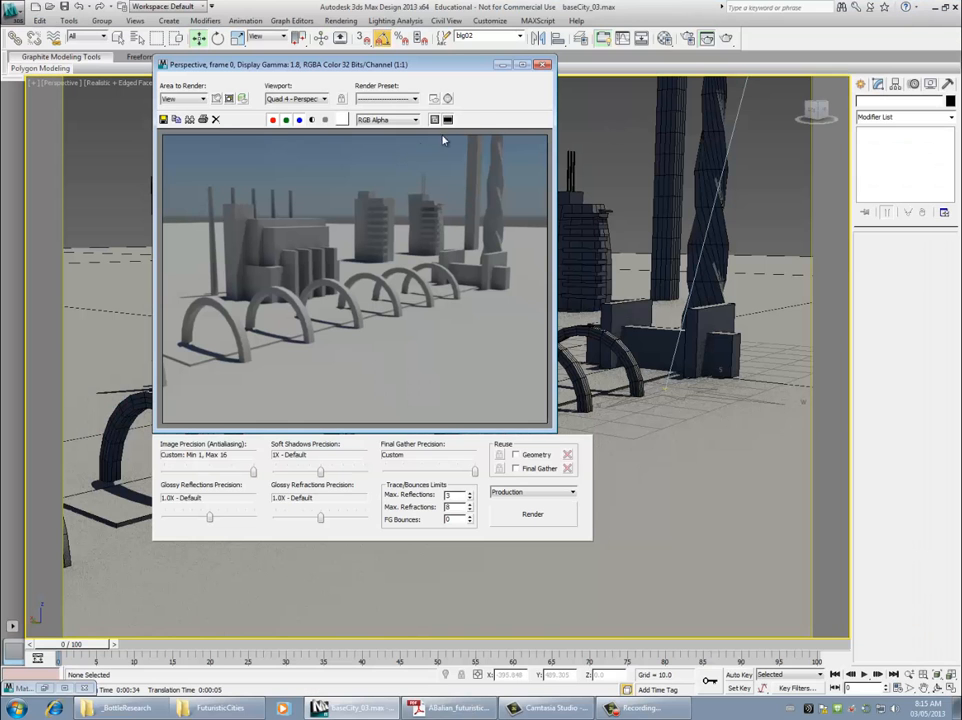
Inspect the perspective render in a maximized window and save it as the JPEG file citytest01 in the scenes folder at quality 100
{"action": "left_click", "coordinate": [520, 66]}
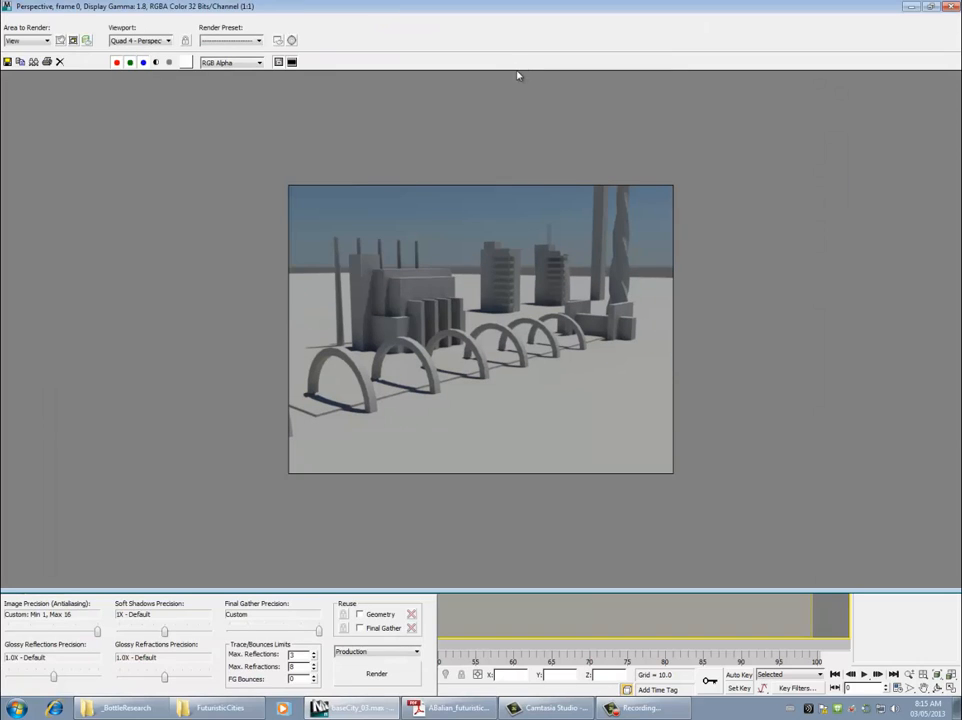
{"action": "scroll", "coordinate": [412, 191], "scroll_direction": "down", "scroll_amount": 5}
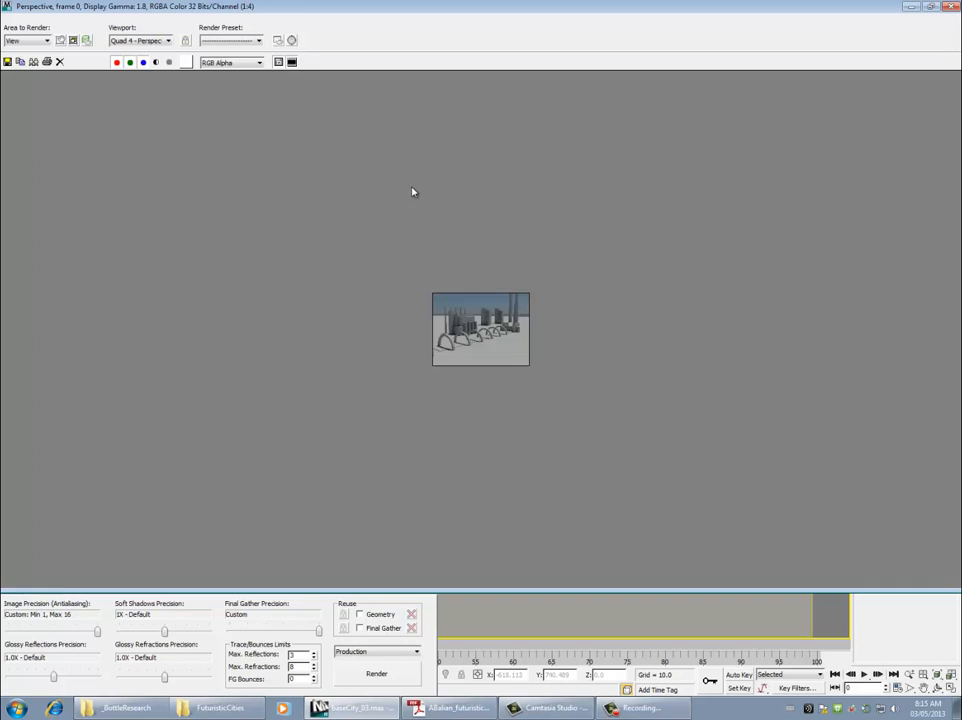
{"action": "scroll", "coordinate": [412, 191], "scroll_direction": "up", "scroll_amount": 7}
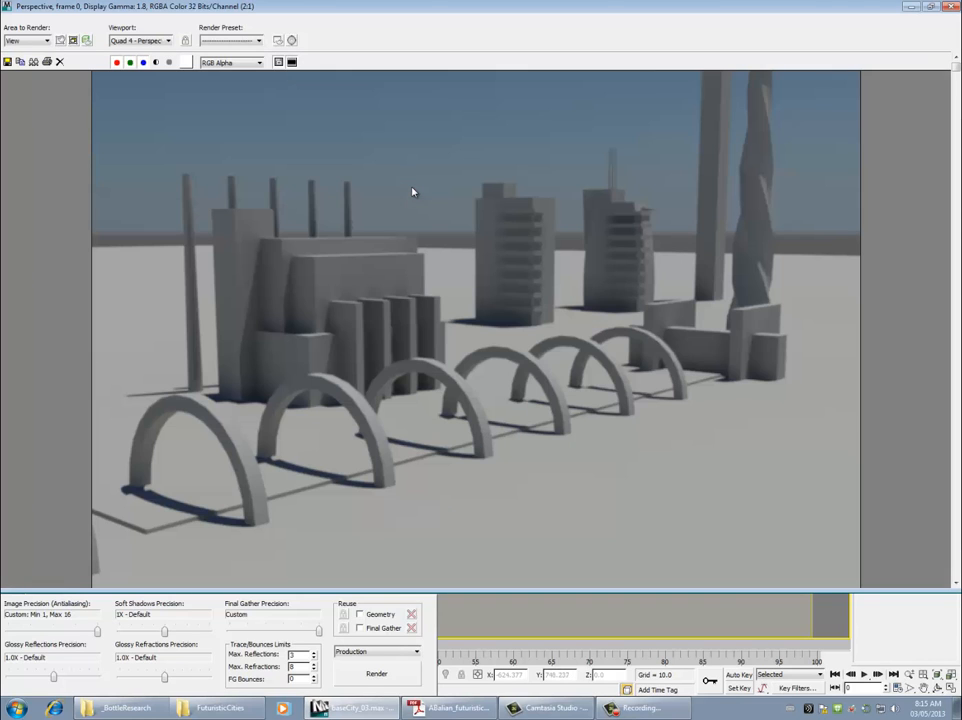
{"action": "scroll", "coordinate": [412, 191], "scroll_direction": "down", "scroll_amount": 1}
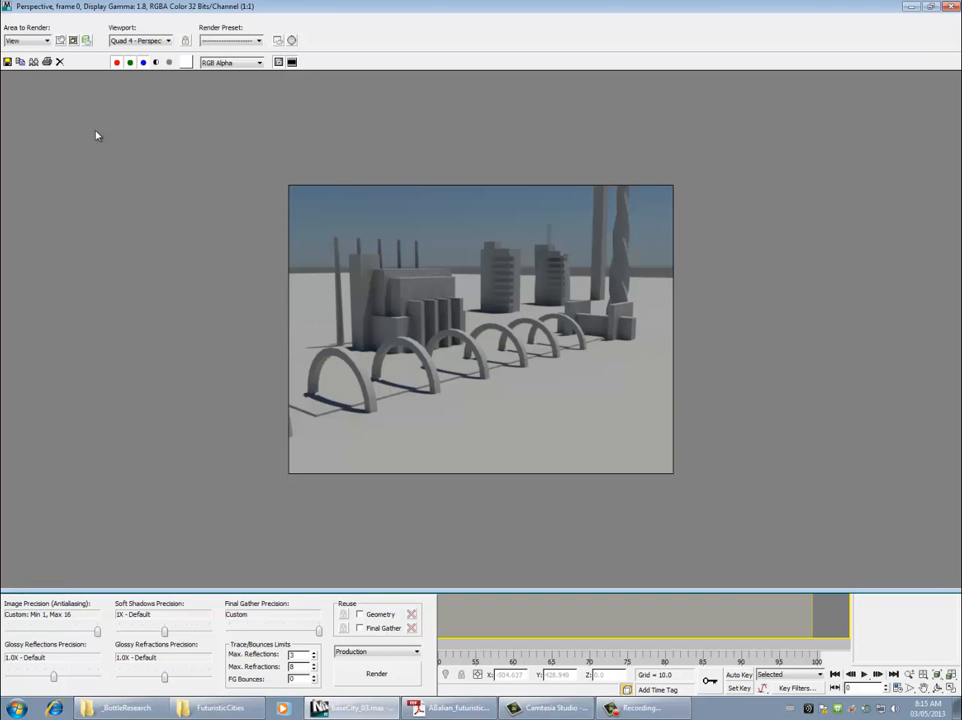
{"action": "left_click", "coordinate": [7, 62]}
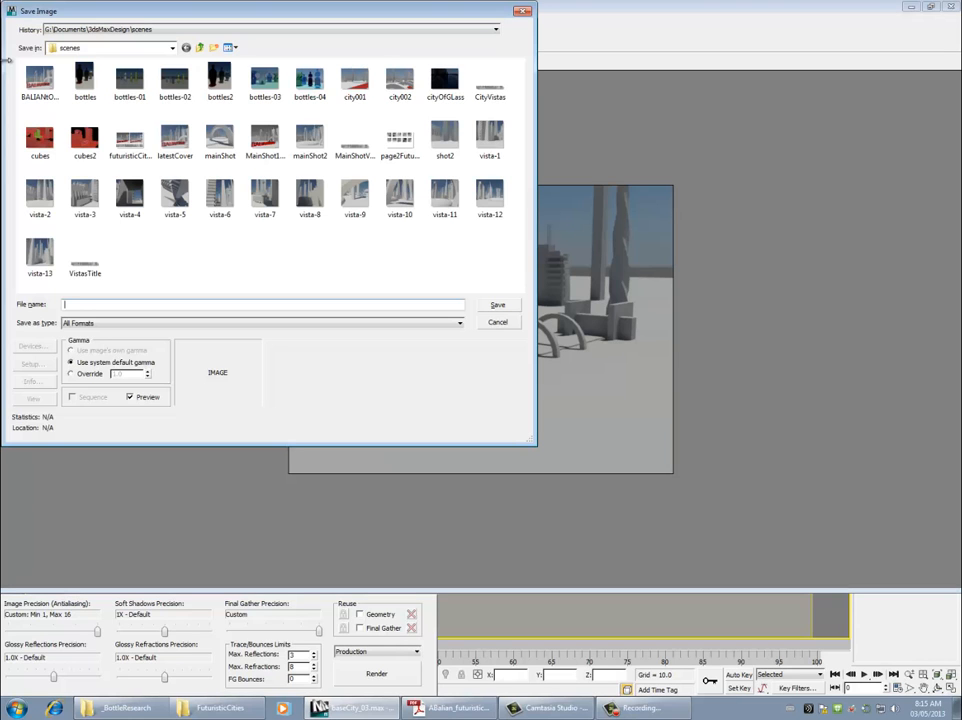
{"action": "left_click", "coordinate": [96, 323]}
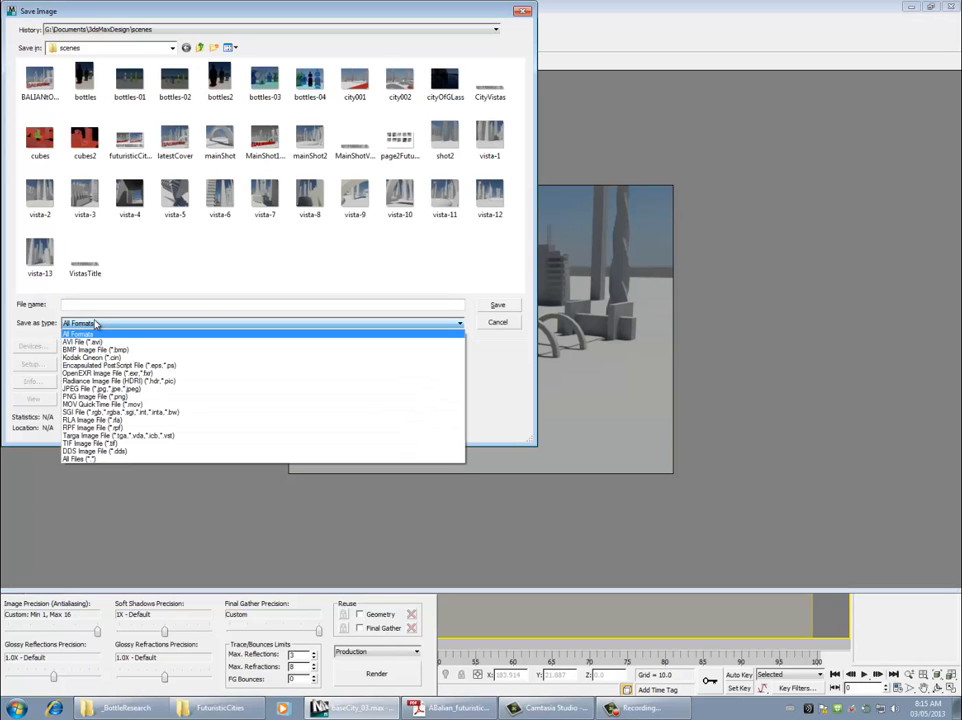
{"action": "left_click", "coordinate": [90, 388]}
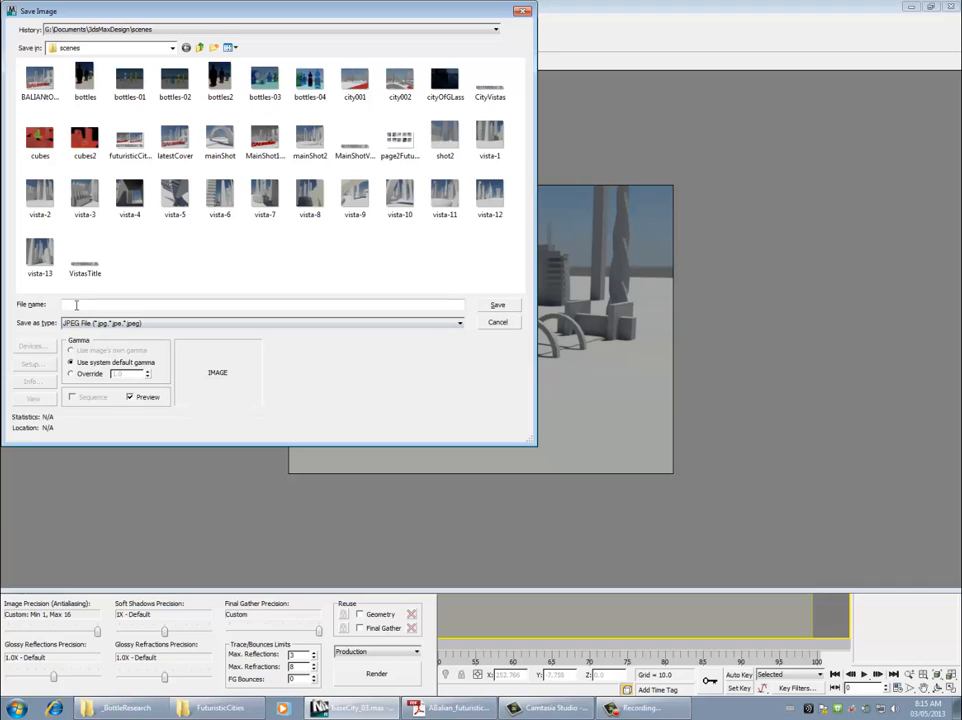
{"action": "left_click", "coordinate": [77, 304]}
{"action": "type", "text": "city"}
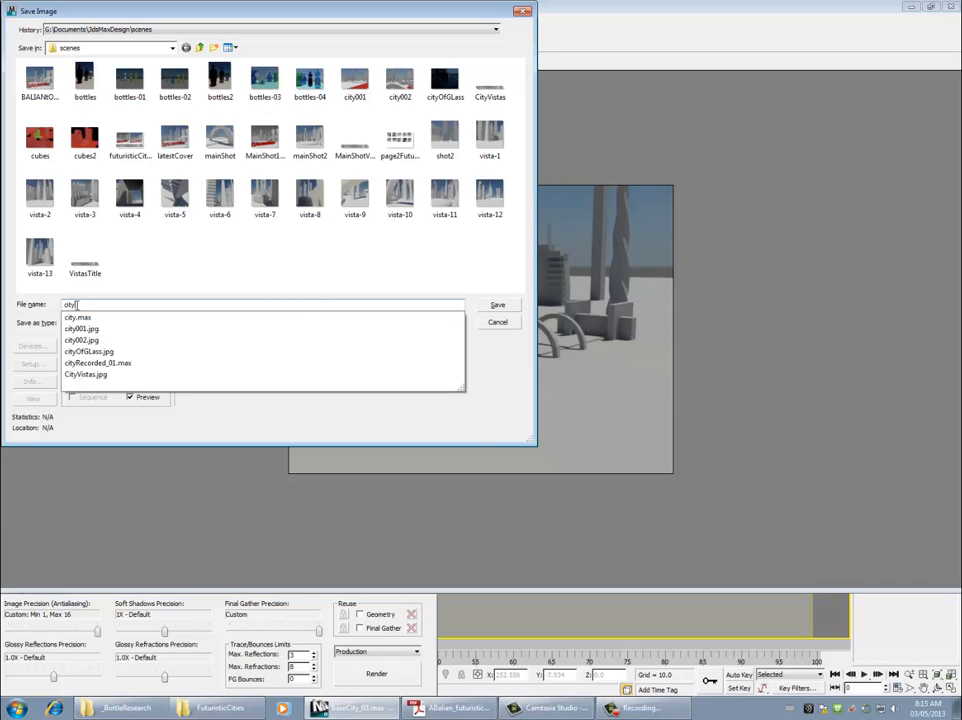
{"action": "type", "text": "test01"}
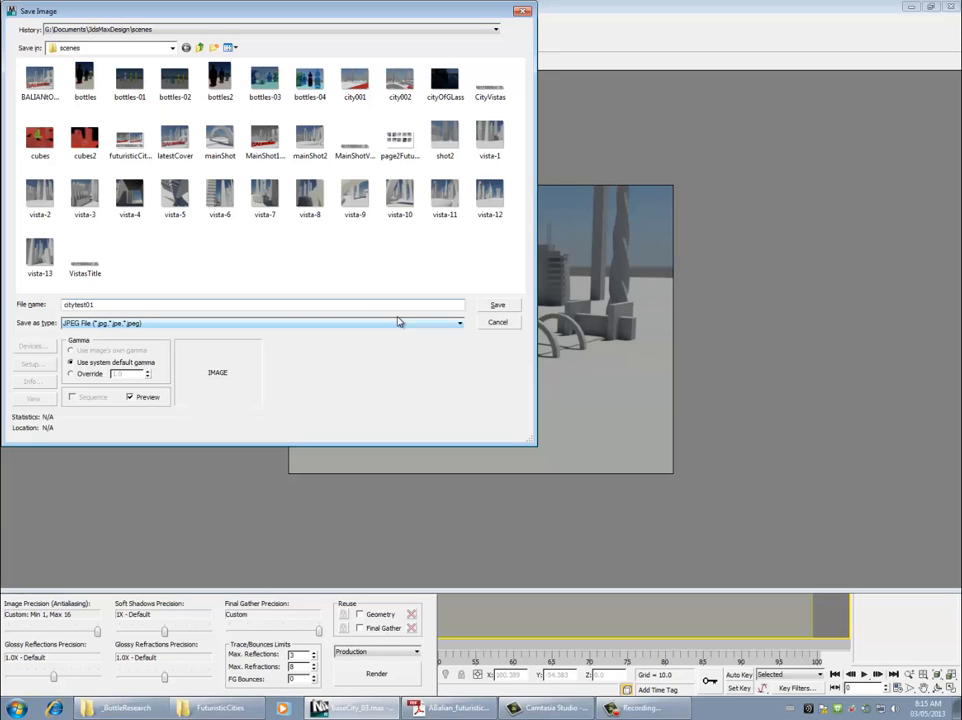
{"action": "left_click", "coordinate": [491, 306]}
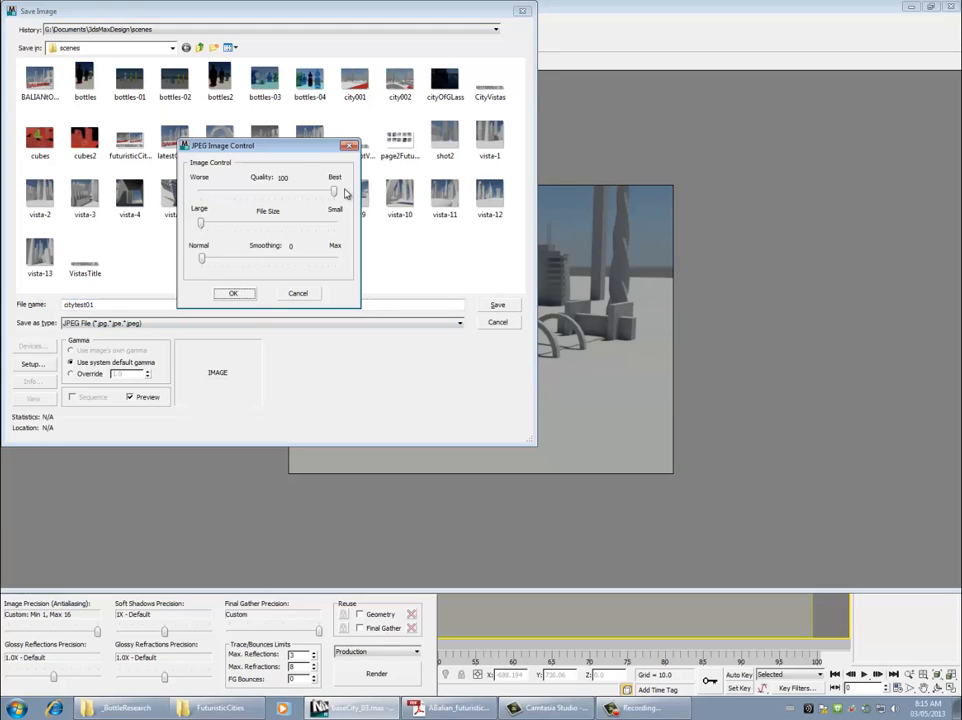
{"action": "left_click", "coordinate": [234, 296]}
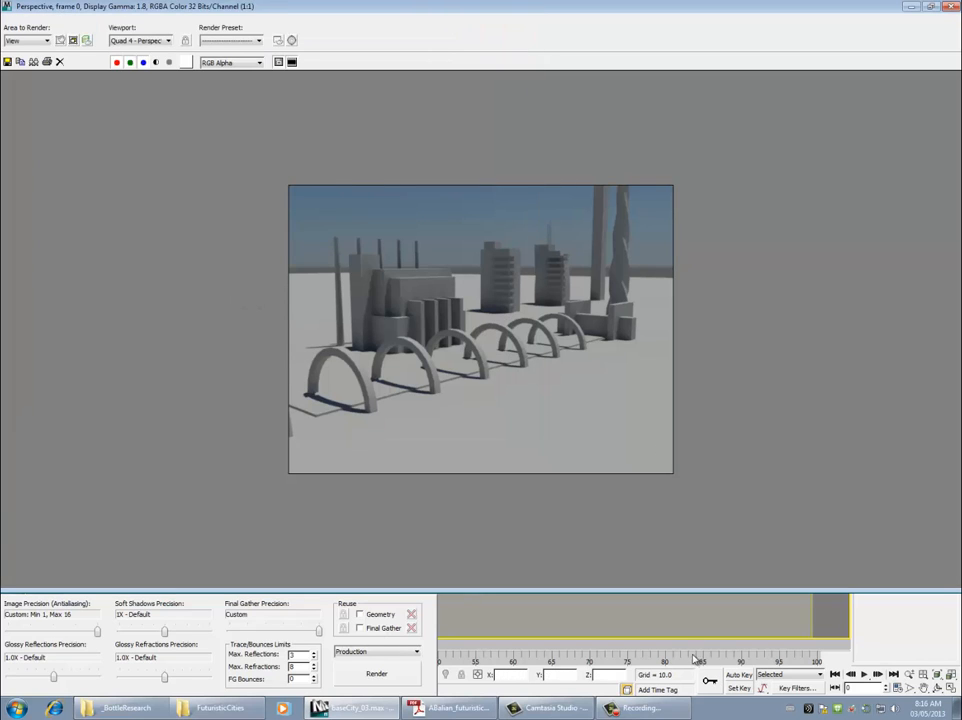
{"action": "double_click", "coordinate": [700, 8]}
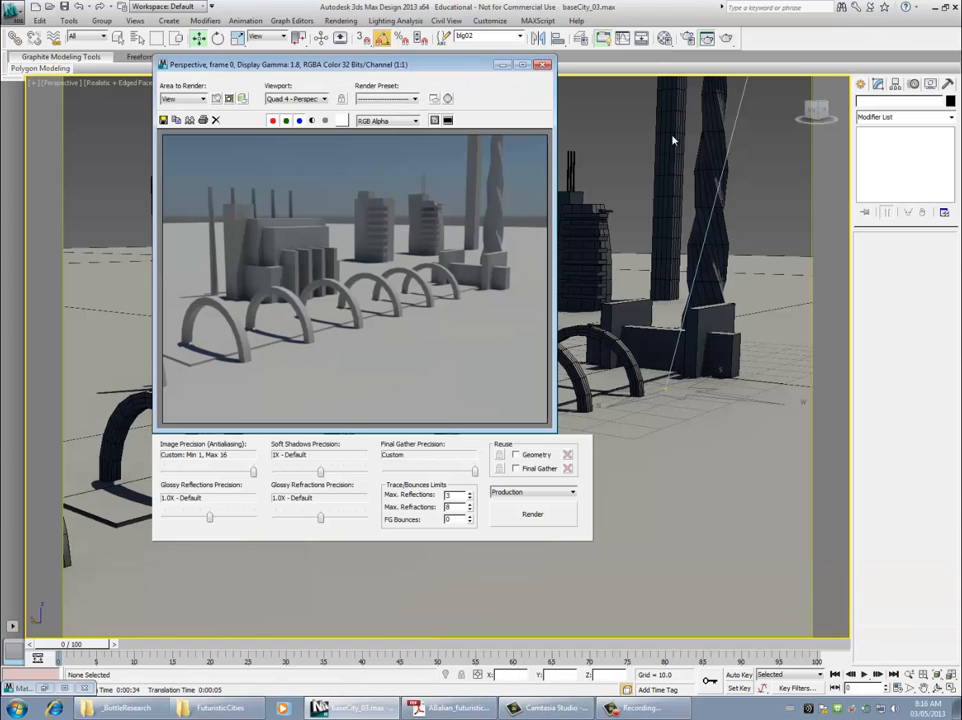
{"action": "left_click", "coordinate": [633, 711]}
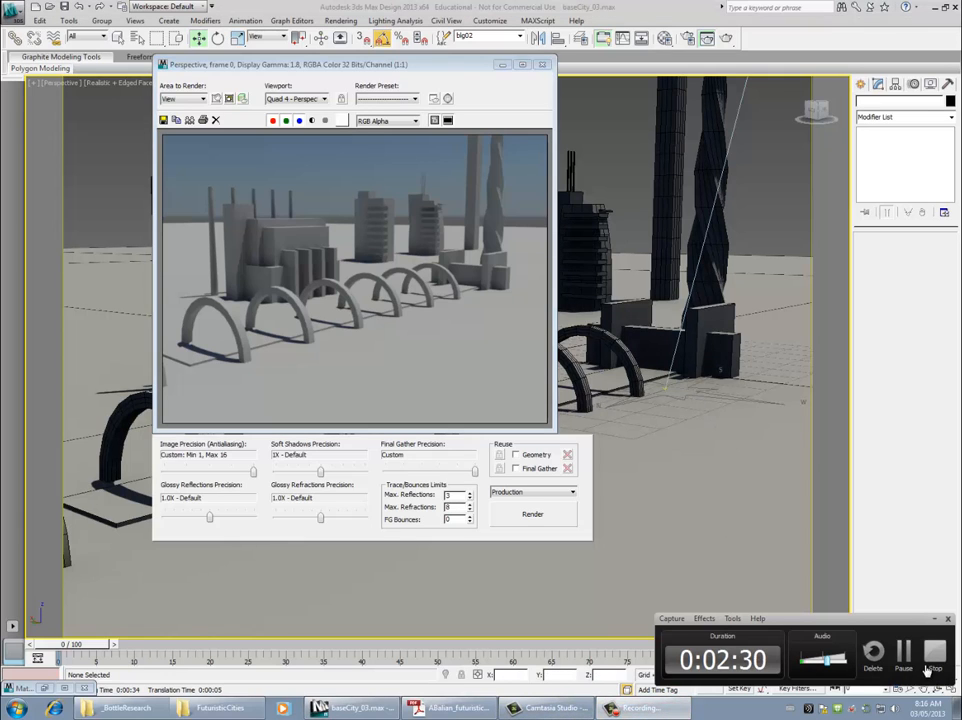